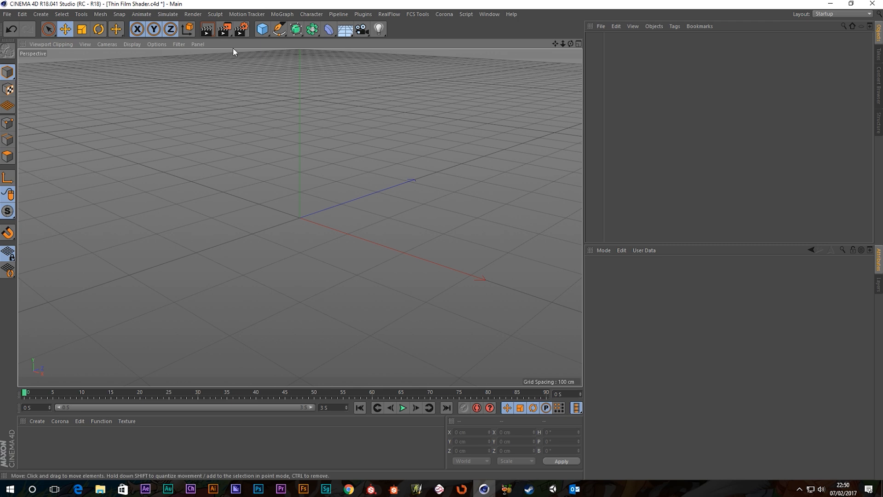
# Step: Add a Sphere primitive, then create a new material and rename it 'Thin Film Mat'
pyautogui.click(262, 31)
pyautogui.click(442, 73)
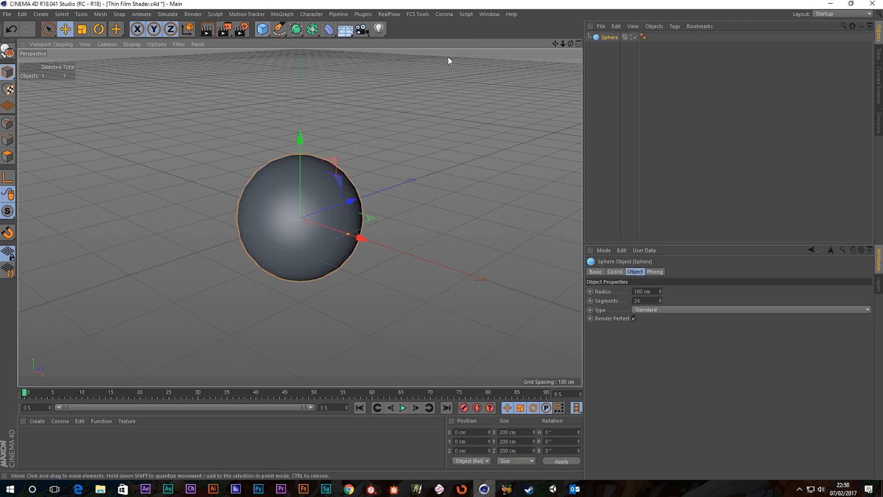
pyautogui.doubleClick(75, 451)
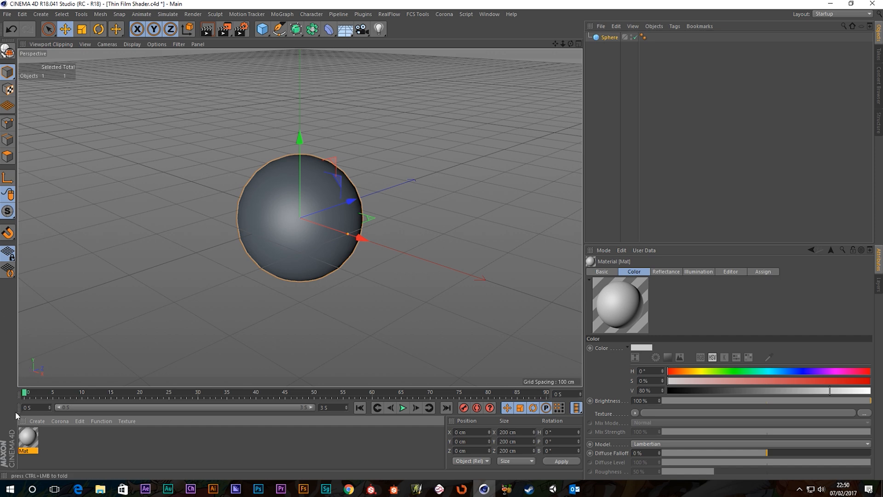
pyautogui.doubleClick(28, 437)
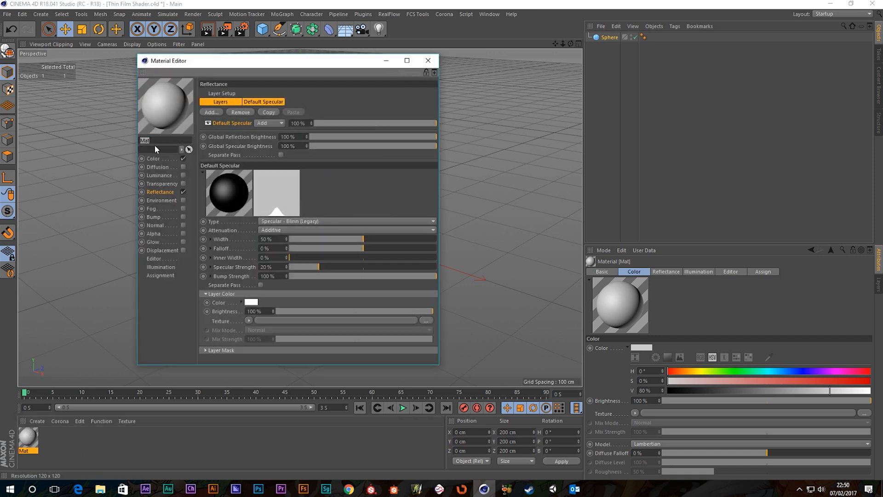
pyautogui.doubleClick(161, 142)
pyautogui.write('Thin Film Mat')
pyautogui.press('Return')
pyautogui.click(428, 60)
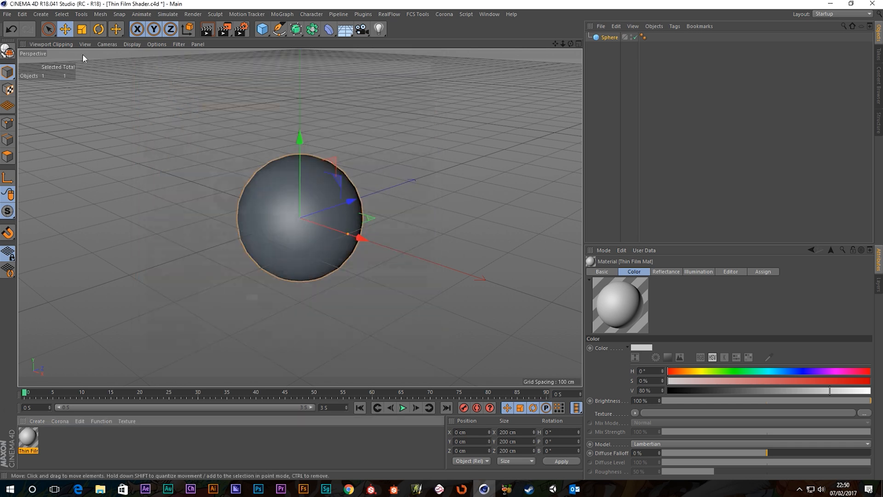
# Step: In Render Settings, choose the Physical renderer with Automatic sampling and a 15% shading error threshold
pyautogui.click(240, 30)
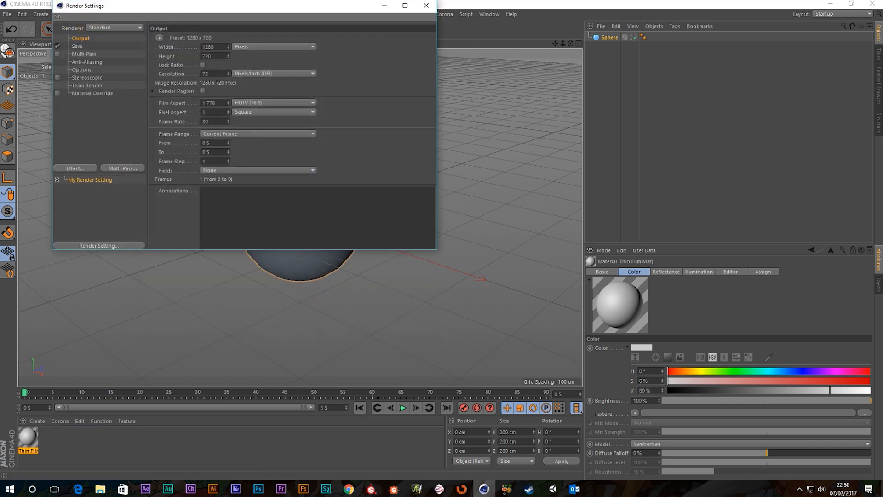
pyautogui.click(250, 96)
pyautogui.click(244, 114)
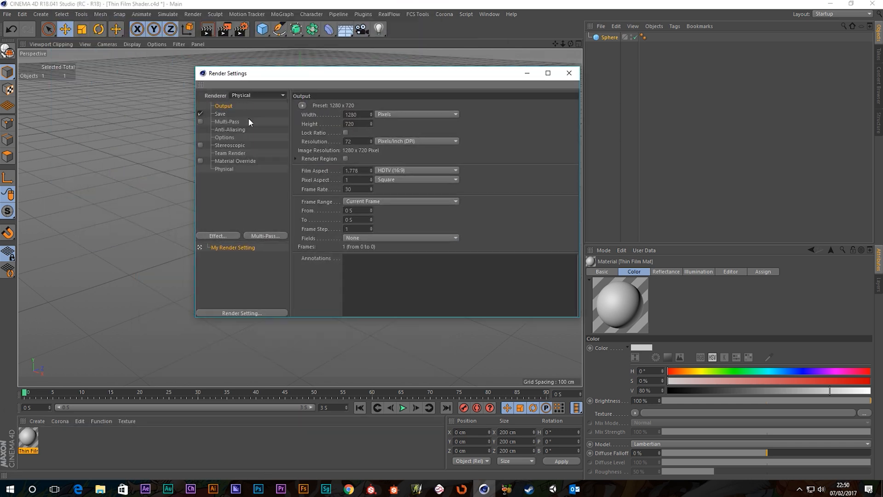
pyautogui.click(230, 171)
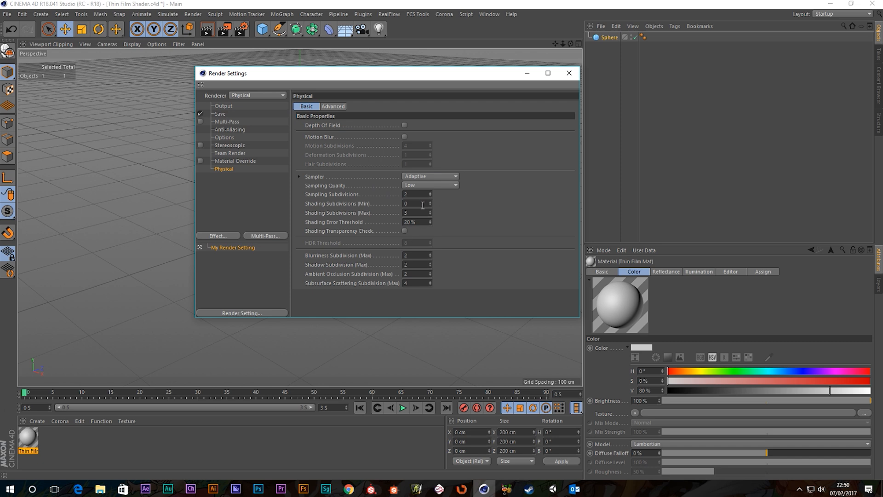
pyautogui.click(427, 185)
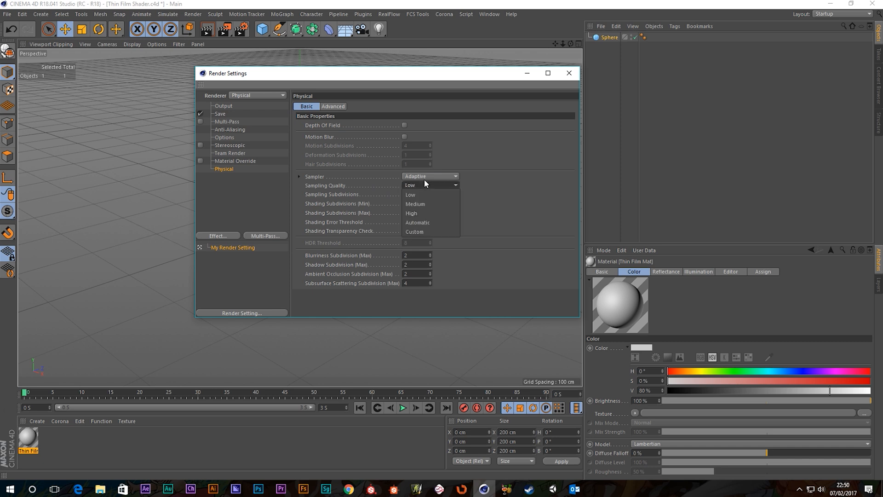
pyautogui.click(422, 222)
pyautogui.moveTo(418, 222); pyautogui.dragTo(344, 215)
pyautogui.write('15')
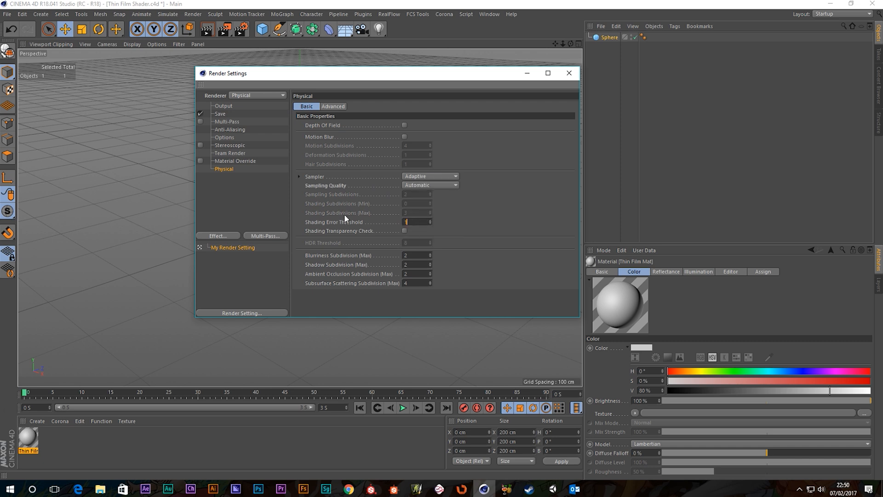
pyautogui.press('Return')
# Step: Close Render Settings and add a Sky object to the scene
pyautogui.click(569, 73)
pyautogui.click(345, 30)
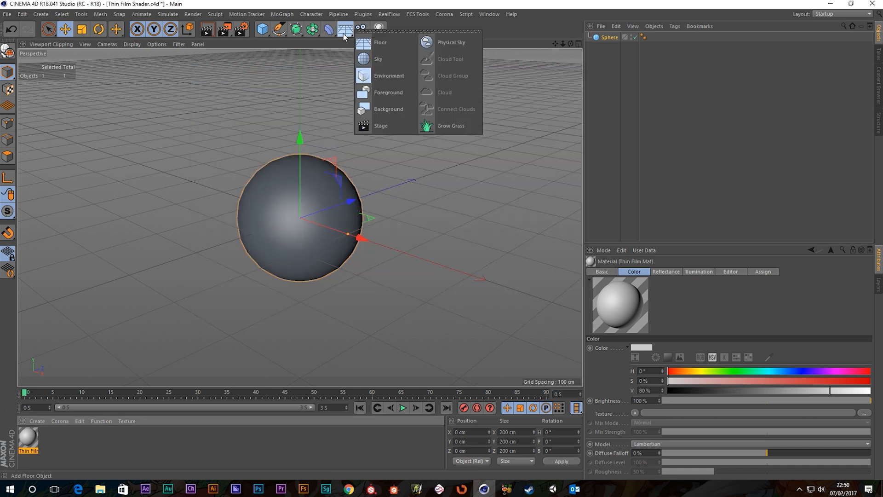
pyautogui.click(376, 0)
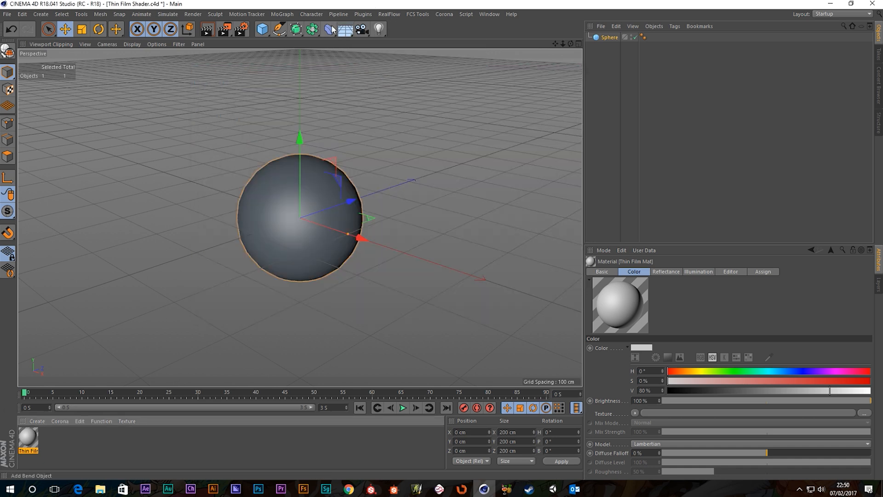
pyautogui.click(345, 30)
pyautogui.click(378, 59)
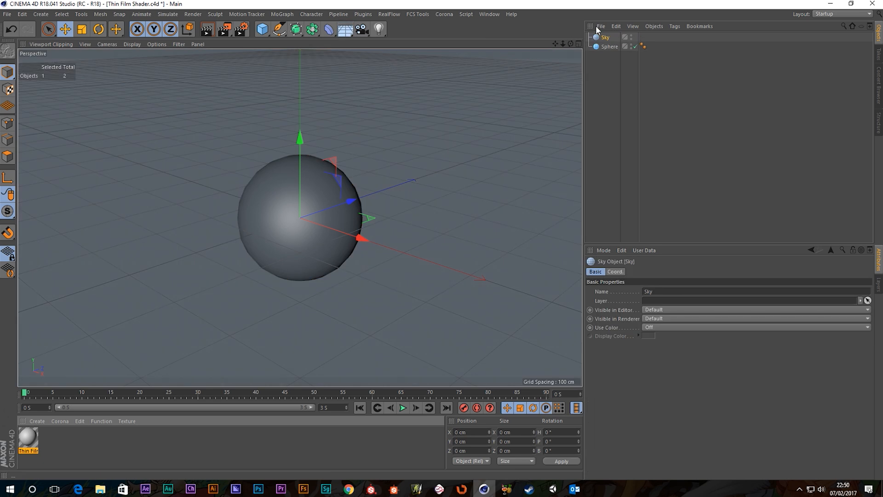
# Step: Load the Promenade Under-Bridge HDR preset from the Content Browser as a new material
pyautogui.click(487, 15)
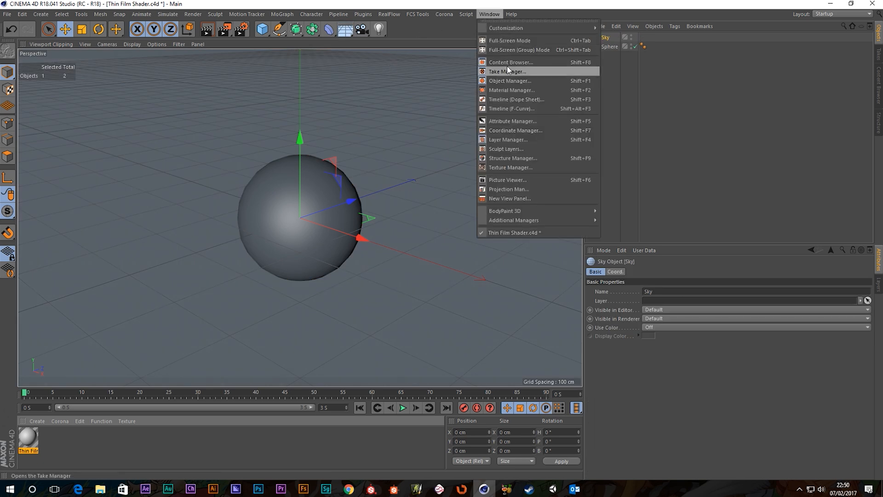
pyautogui.click(504, 68)
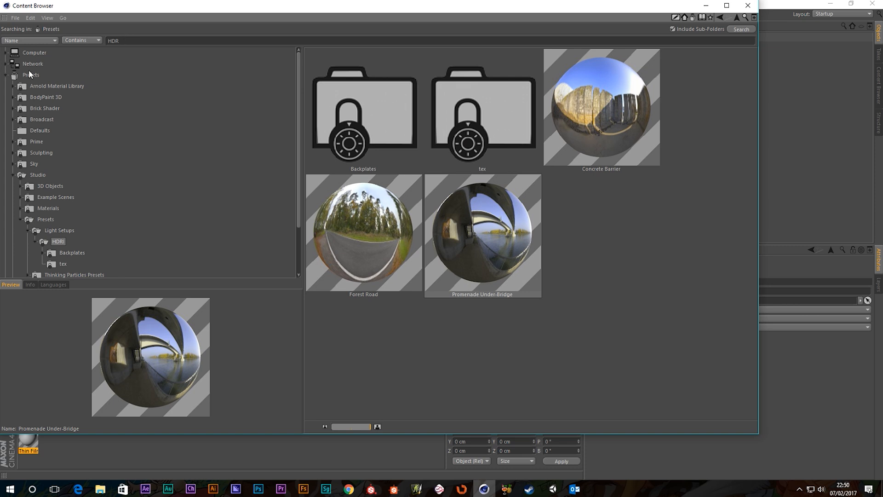
pyautogui.doubleClick(478, 236)
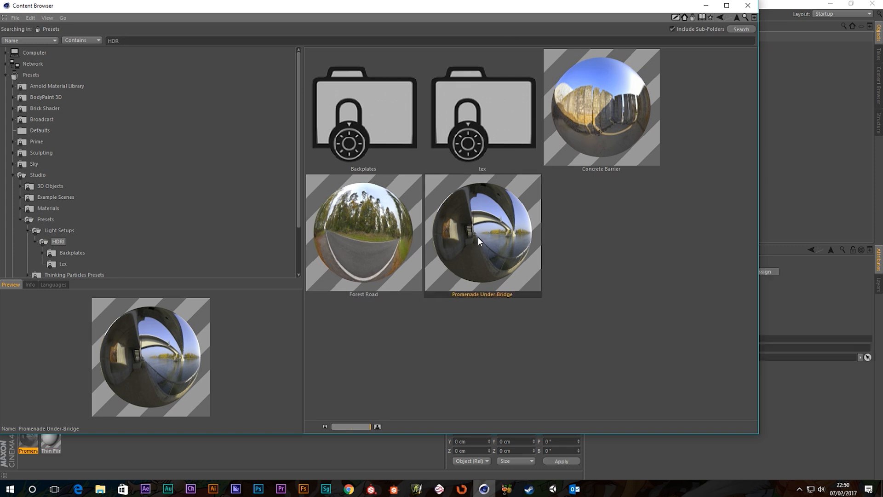
pyautogui.click(748, 6)
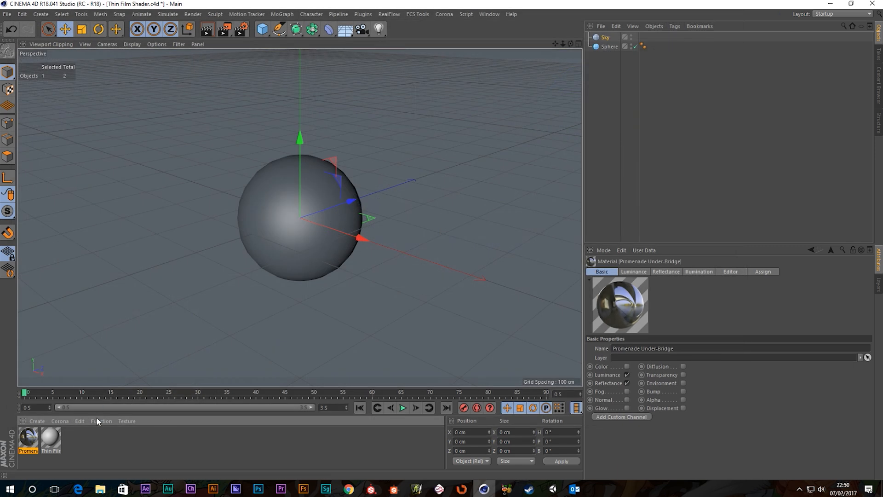
# Step: Apply the Promenade Under-Bridge material to the Sky, disable its reflectance, and set a 2048x2048 texture preview
pyautogui.moveTo(32, 439); pyautogui.dragTo(125, 266)
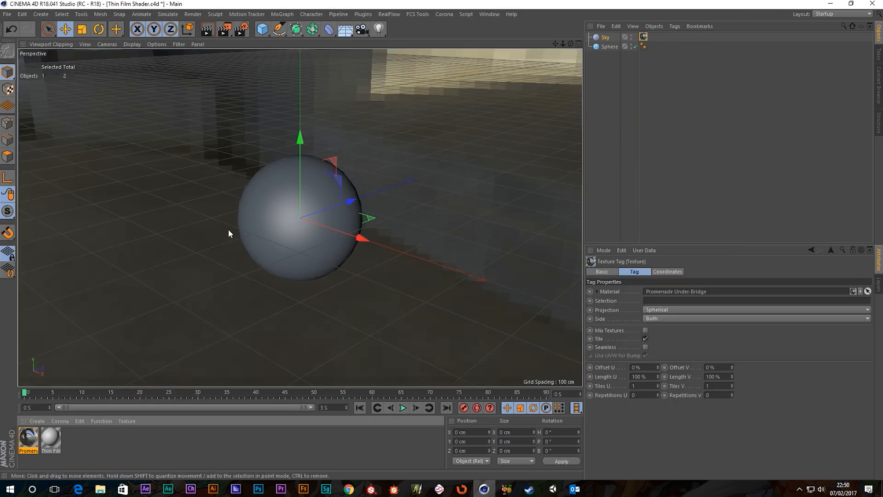
pyautogui.doubleClick(29, 441)
pyautogui.click(156, 258)
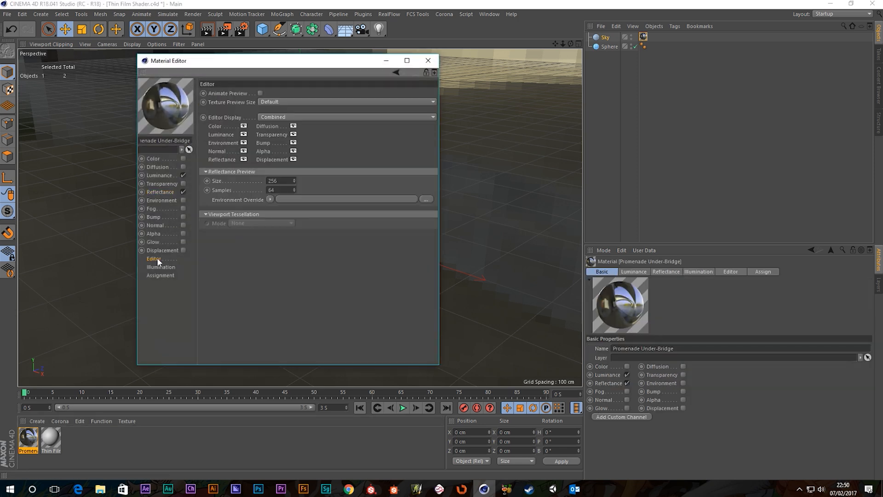
pyautogui.click(184, 191)
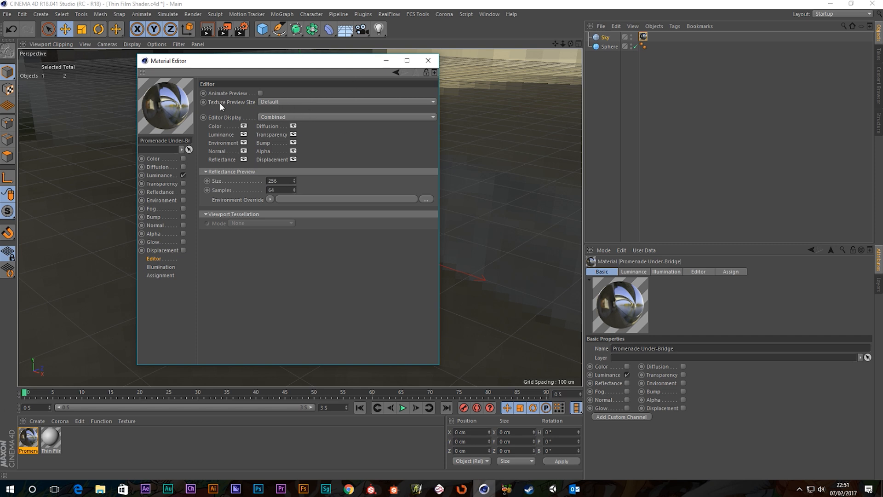
pyautogui.click(283, 103)
pyautogui.click(280, 175)
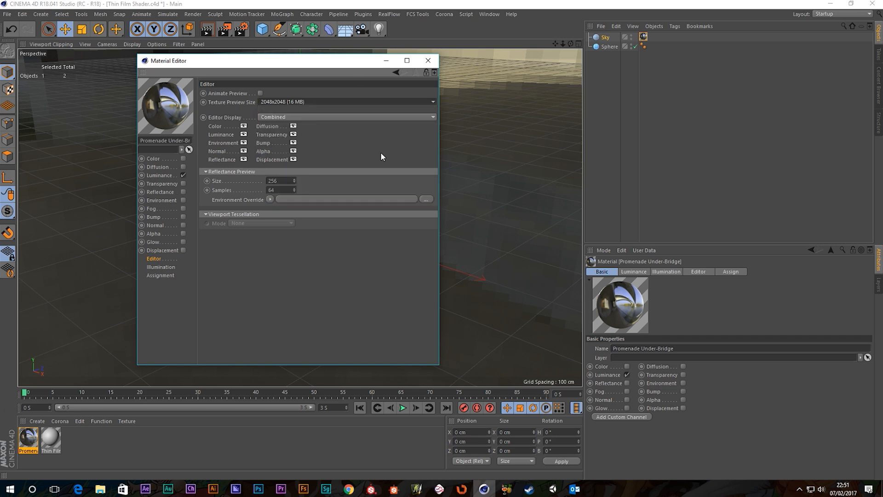
pyautogui.click(428, 60)
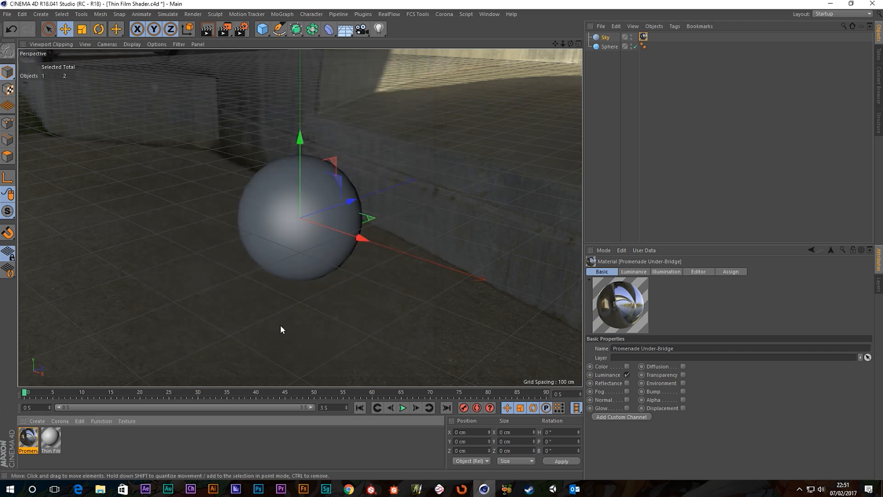
pyautogui.keyDown('alt'); pyautogui.moveTo(328, 232); pyautogui.dragTo(303, 241); pyautogui.keyUp('alt')
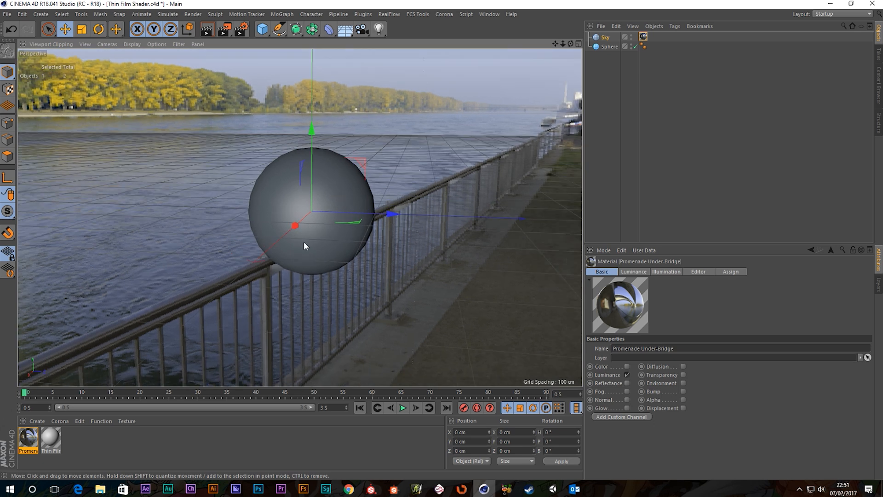
# Step: Apply Thin Film Mat to the sphere and turn off its Color channel
pyautogui.moveTo(50, 438); pyautogui.dragTo(344, 192)
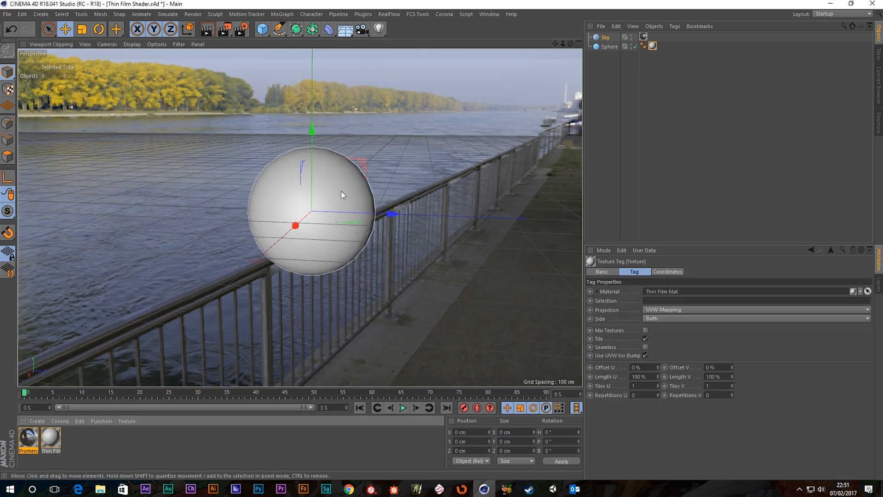
pyautogui.doubleClick(51, 438)
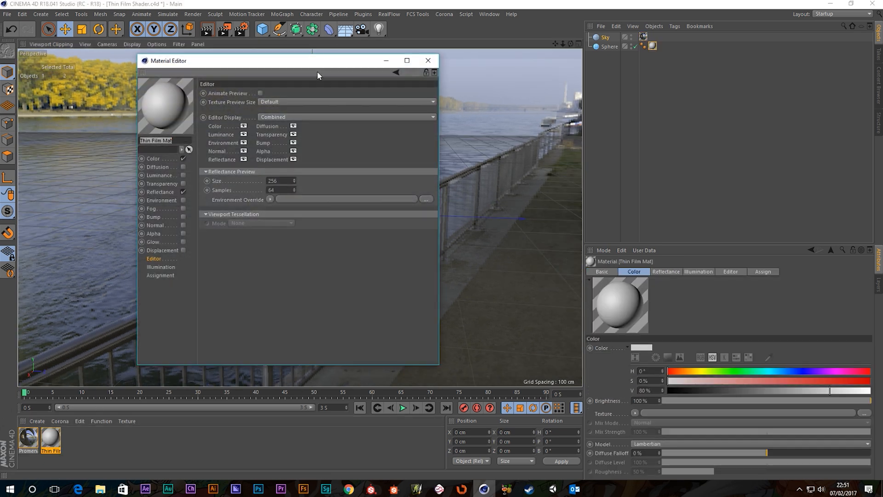
pyautogui.moveTo(310, 64); pyautogui.dragTo(583, 83)
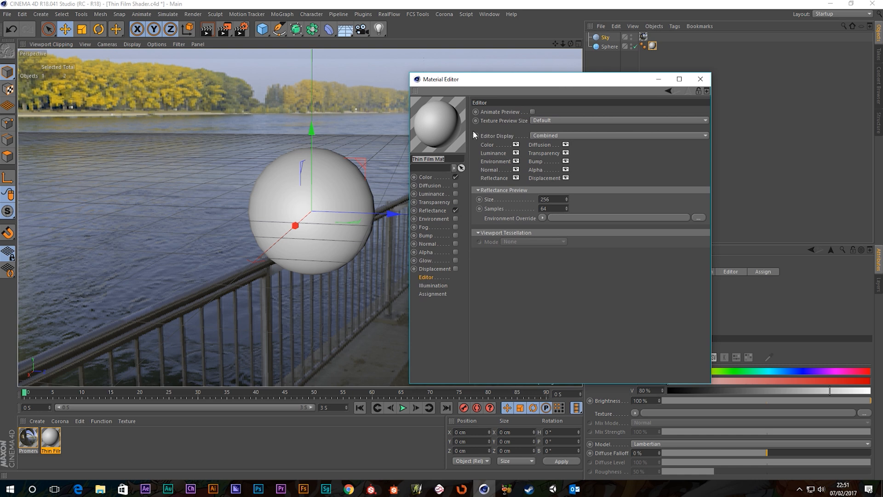
pyautogui.click(426, 177)
pyautogui.click(455, 177)
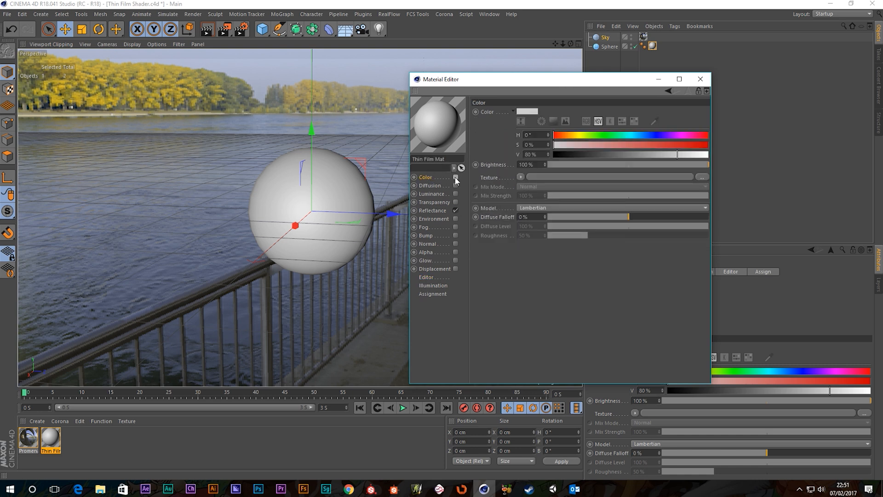
# Step: Replace the Default Specular reflectance layer with a GGX layer
pyautogui.click(432, 210)
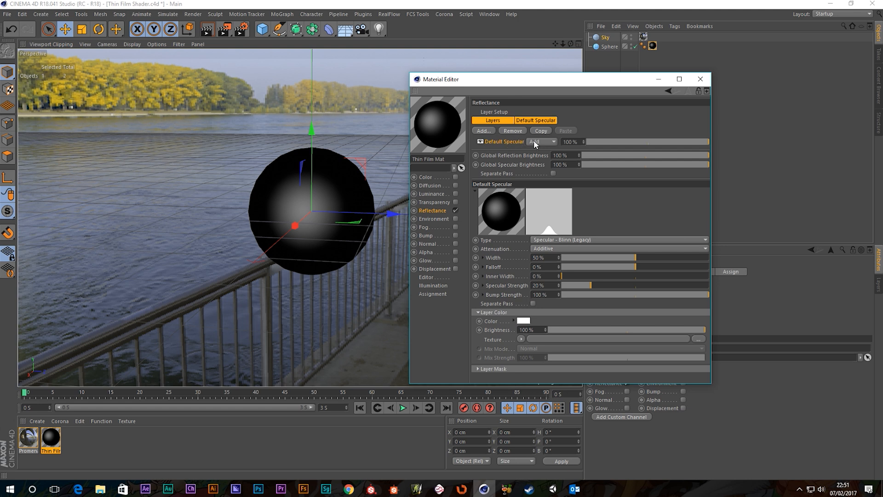
pyautogui.click(518, 131)
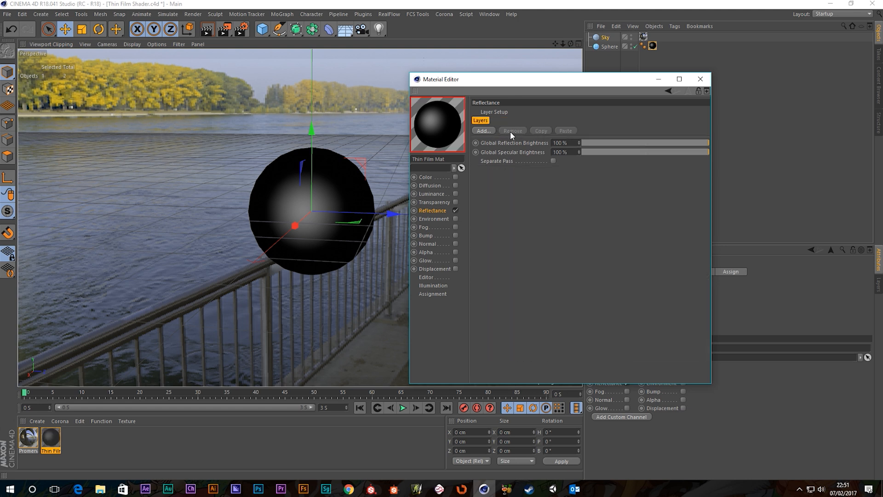
pyautogui.click(482, 131)
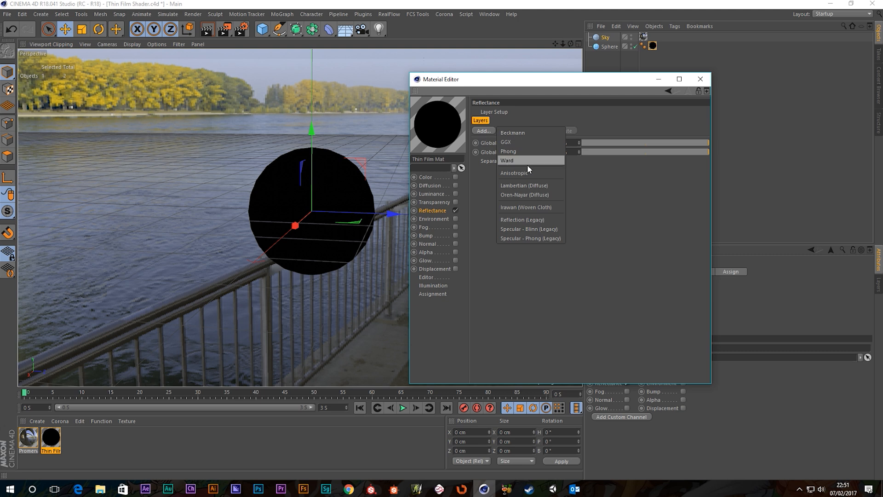
pyautogui.click(508, 140)
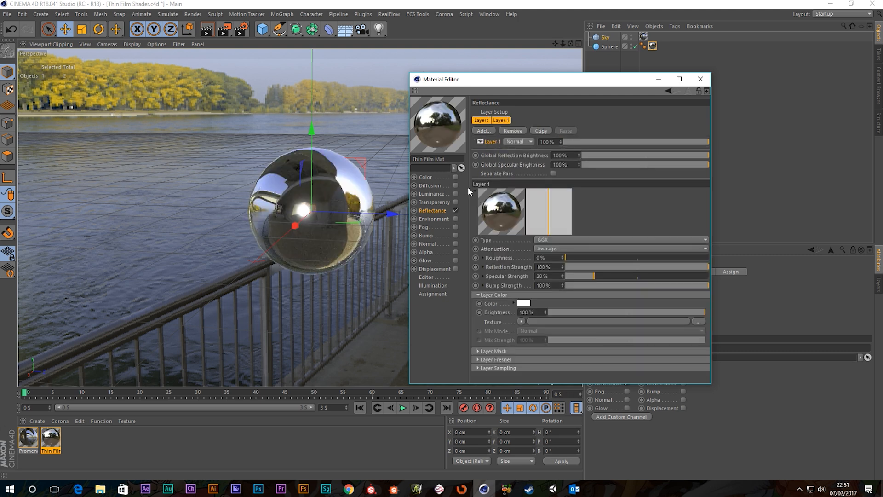
# Step: Set the render output width to 800 pixels with Lock Ratio enabled
pyautogui.click(241, 30)
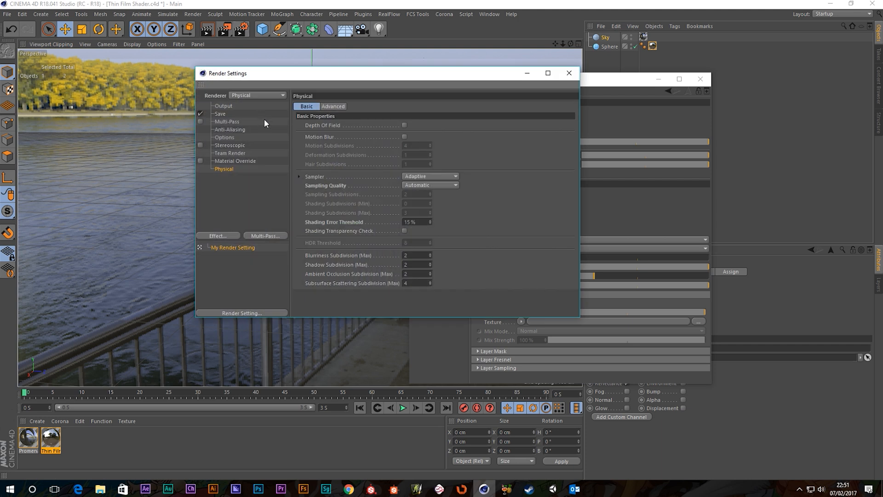
pyautogui.click(229, 107)
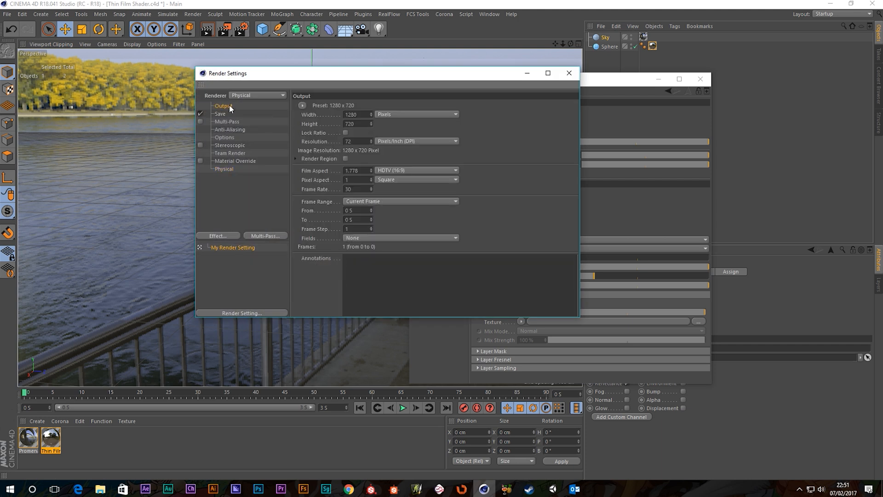
pyautogui.click(346, 134)
pyautogui.click(352, 114)
pyautogui.write('800')
pyautogui.press('Return')
pyautogui.click(569, 72)
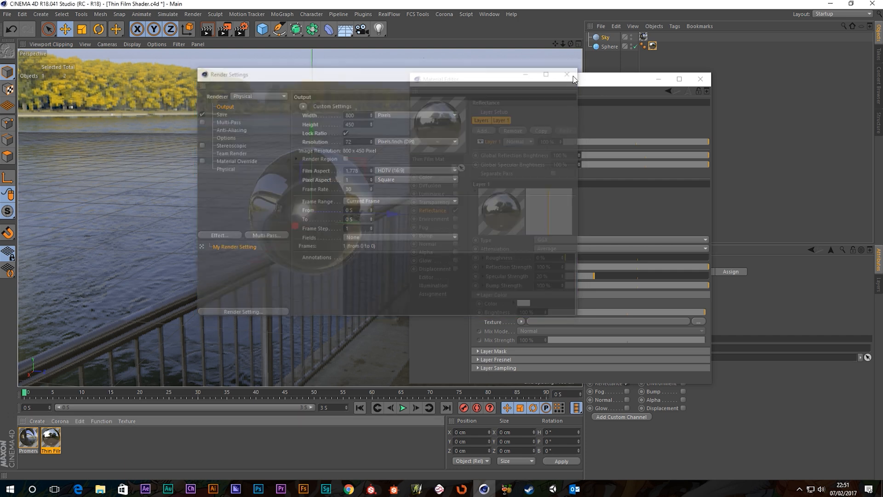
# Step: Render a test image of the chrome sphere in the Picture Viewer, then close it
pyautogui.moveTo(540, 85); pyautogui.dragTo(680, 97)
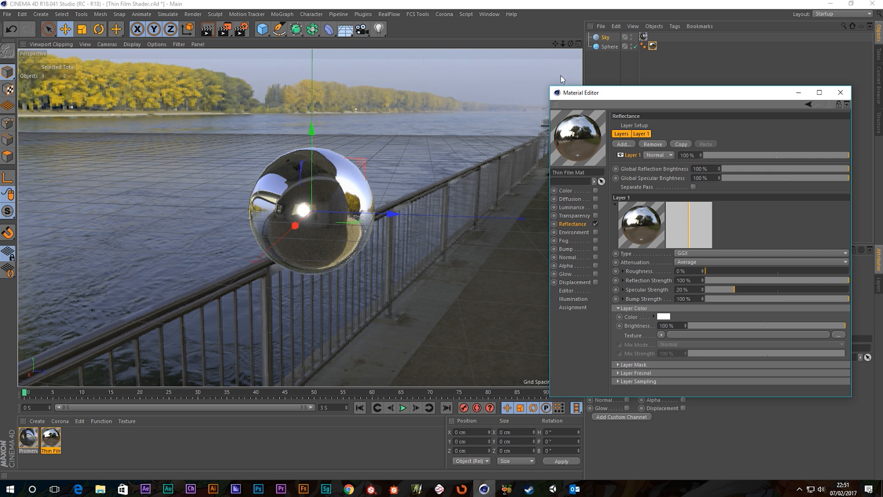
pyautogui.click(226, 30)
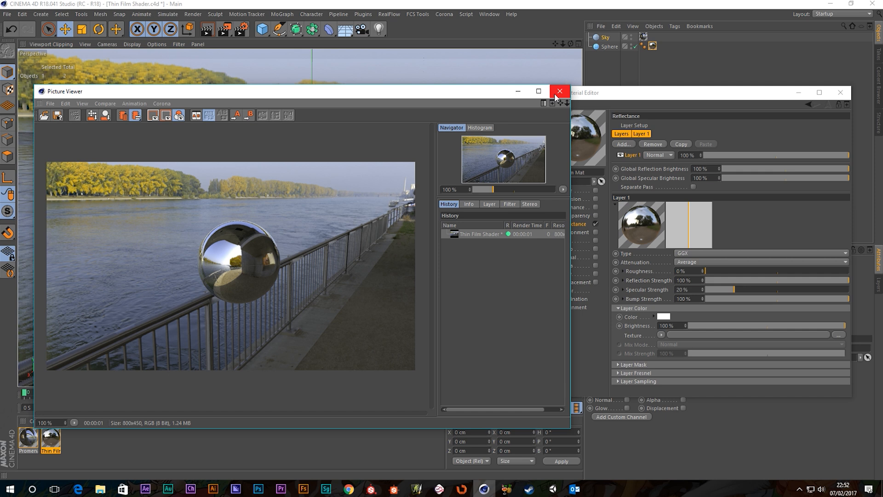
pyautogui.moveTo(420, 93); pyautogui.dragTo(405, 83)
pyautogui.moveTo(677, 97); pyautogui.dragTo(692, 96)
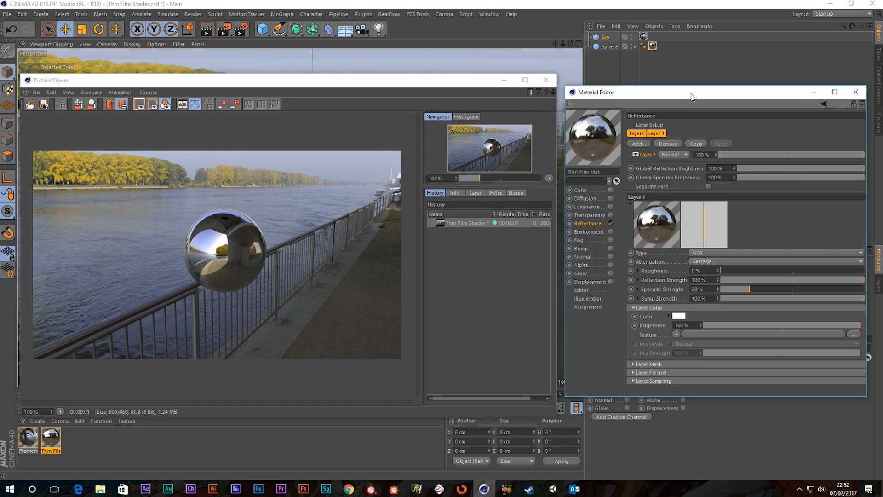
pyautogui.click(546, 80)
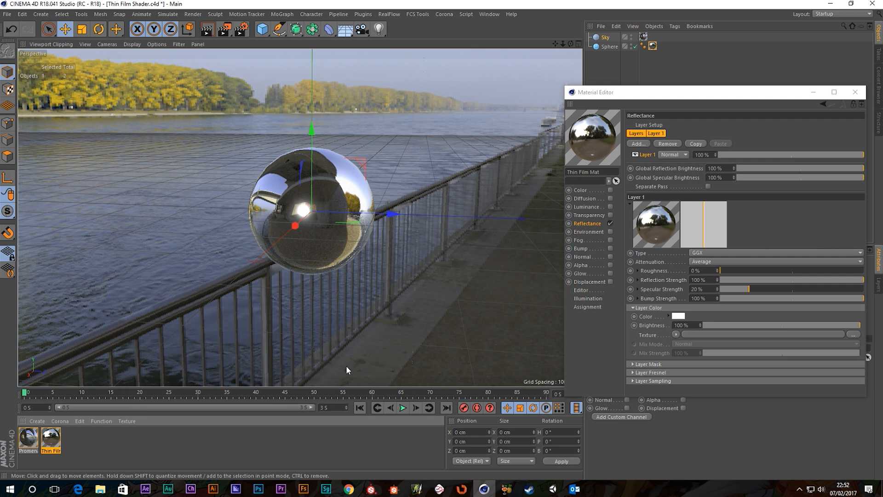
# Step: Browse reference photos of a CD, soap bubbles and interference-coated glasses in Chrome, then close it
pyautogui.click(351, 488)
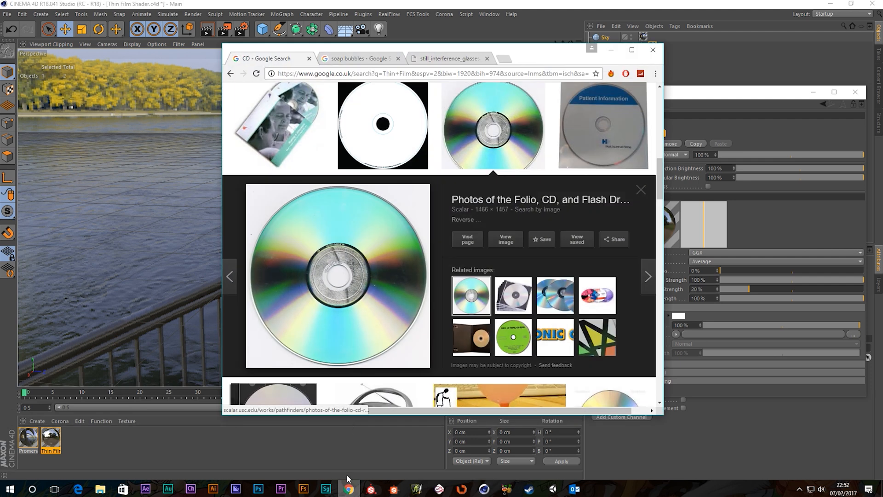
pyautogui.doubleClick(542, 62)
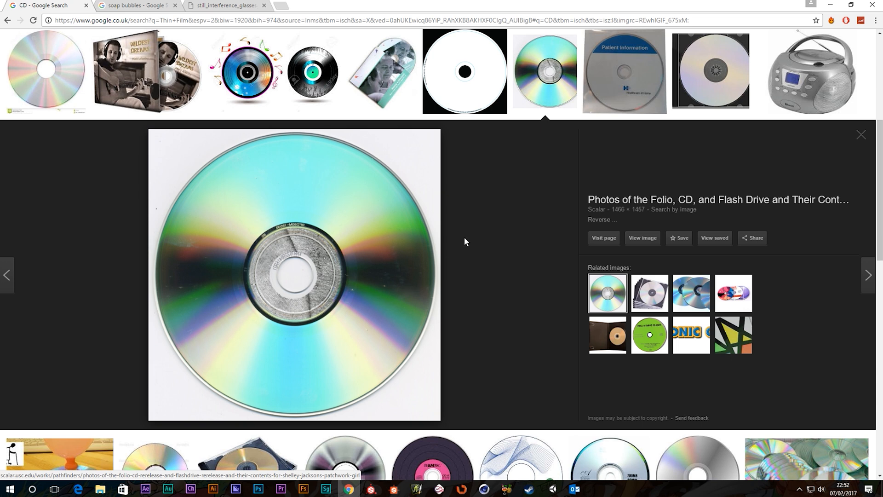
pyautogui.click(123, 5)
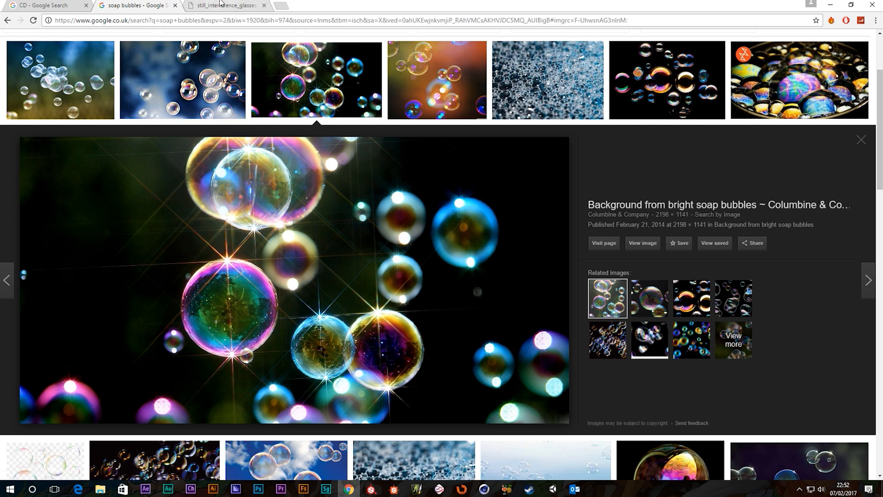
pyautogui.click(216, 5)
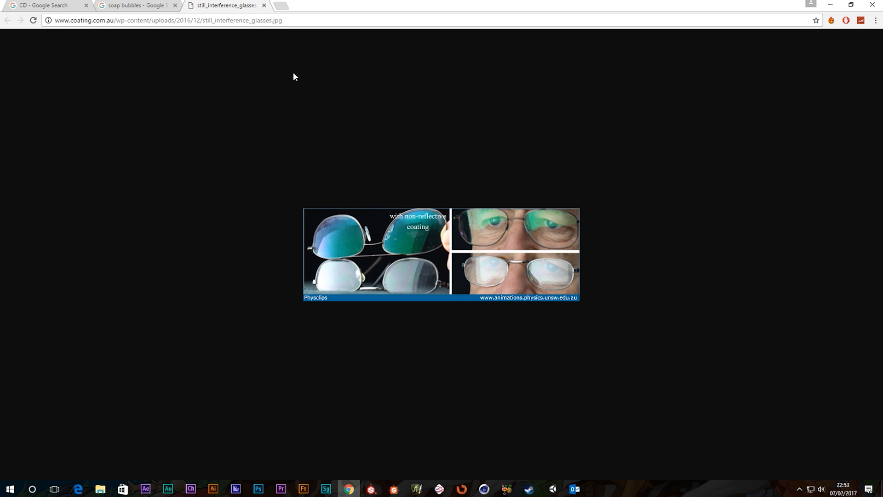
pyautogui.click(872, 5)
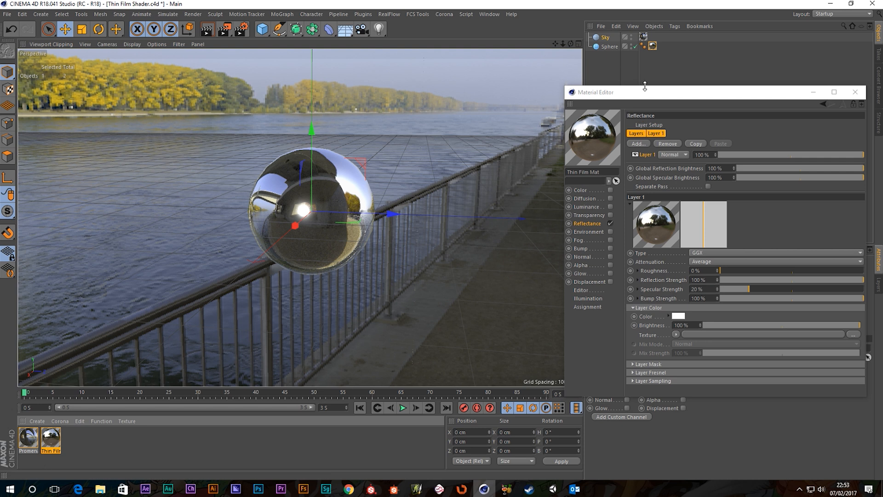
# Step: Re-enable the Color channel and load a Thin Film shader (500 nm, IOR 1.5) as its texture
pyautogui.moveTo(649, 96); pyautogui.dragTo(642, 96)
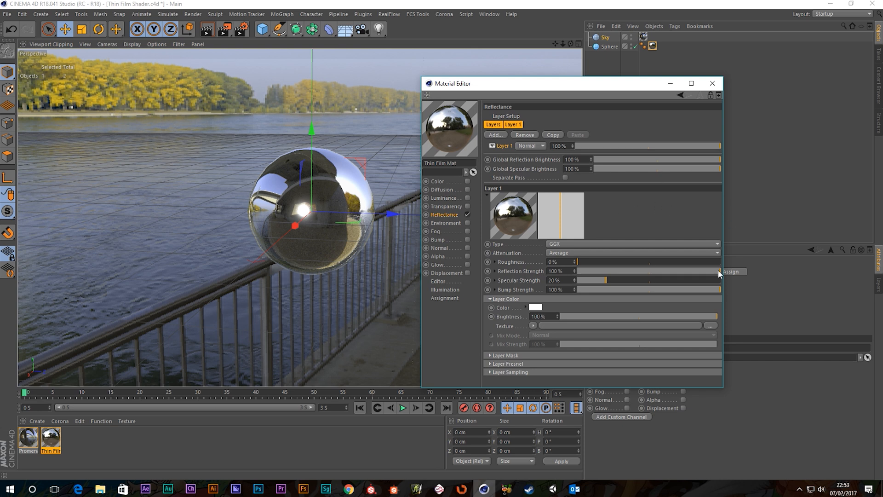
pyautogui.moveTo(719, 271); pyautogui.dragTo(794, 271)
pyautogui.click(438, 181)
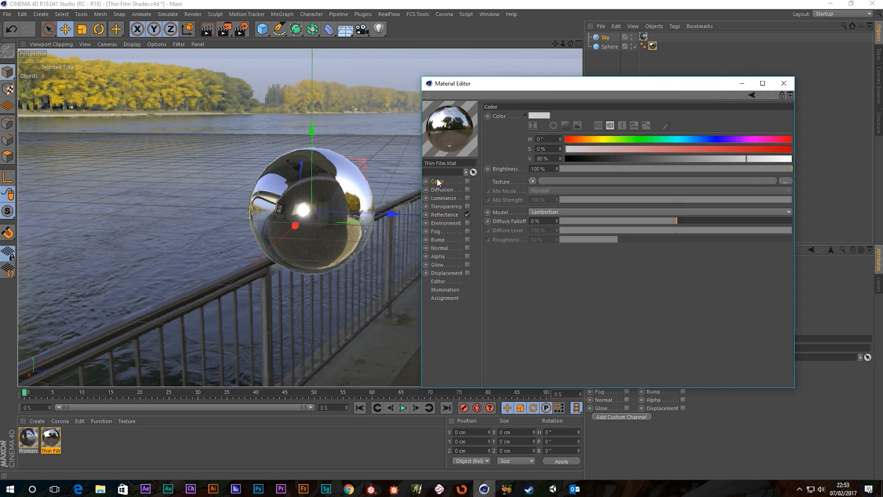
pyautogui.click(467, 181)
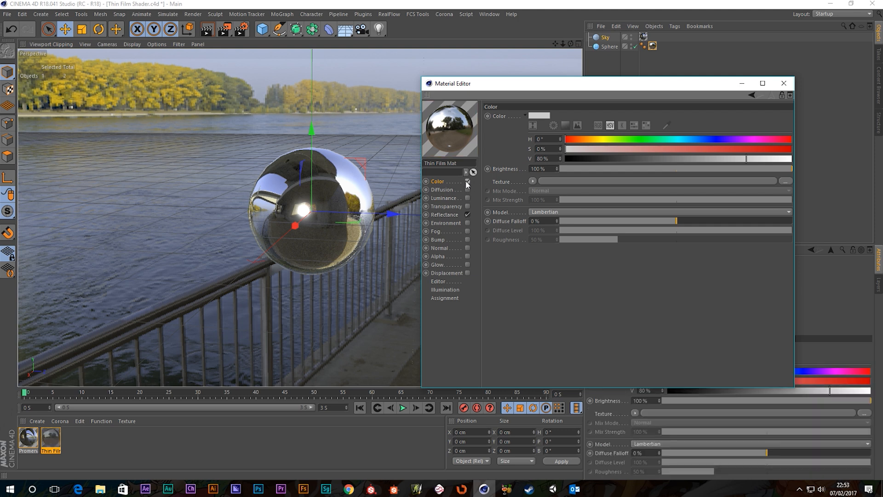
pyautogui.click(534, 180)
pyautogui.moveTo(562, 386)
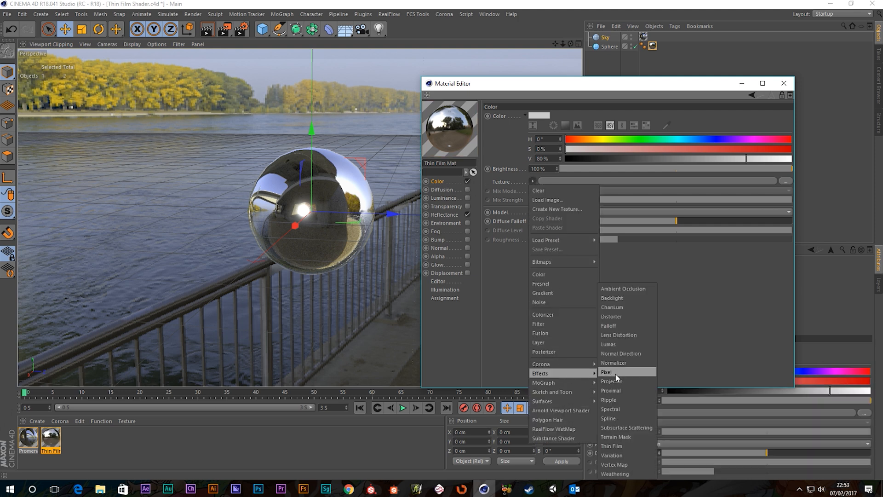
pyautogui.click(613, 446)
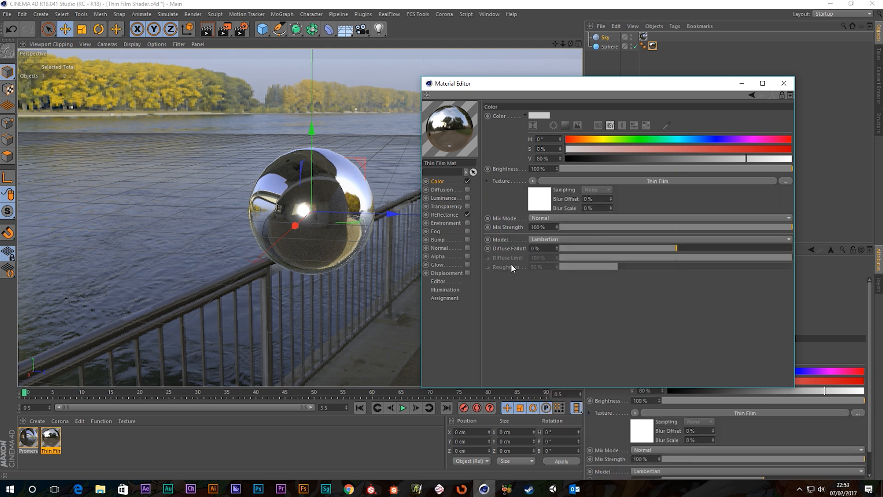
pyautogui.click(591, 182)
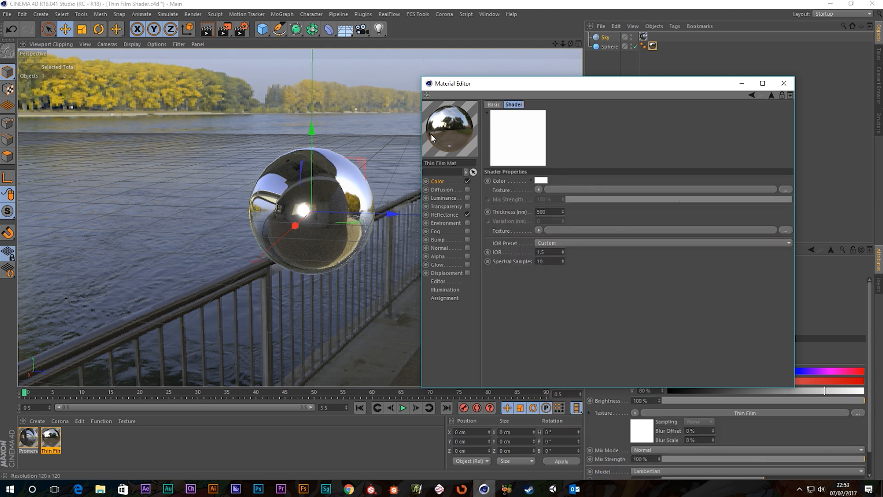
# Step: Test-render the scene, then clear the Thin Film texture from Color and return to Reflectance
pyautogui.click(224, 30)
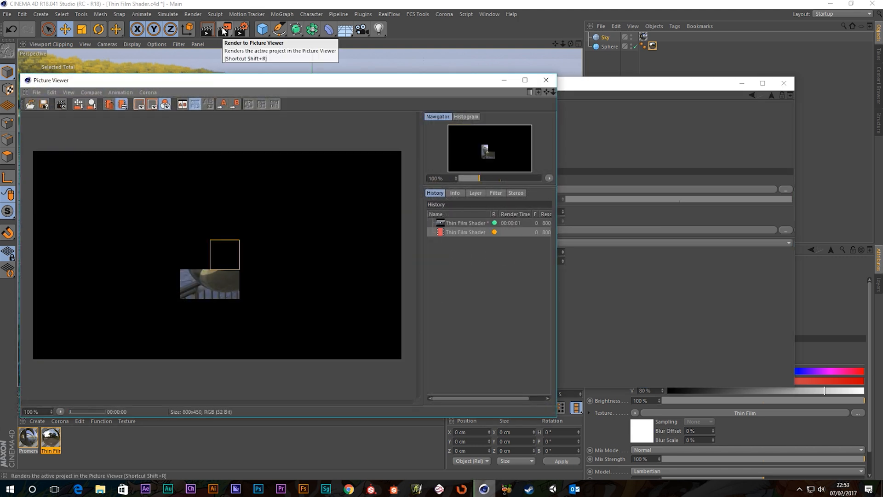
pyautogui.click(546, 80)
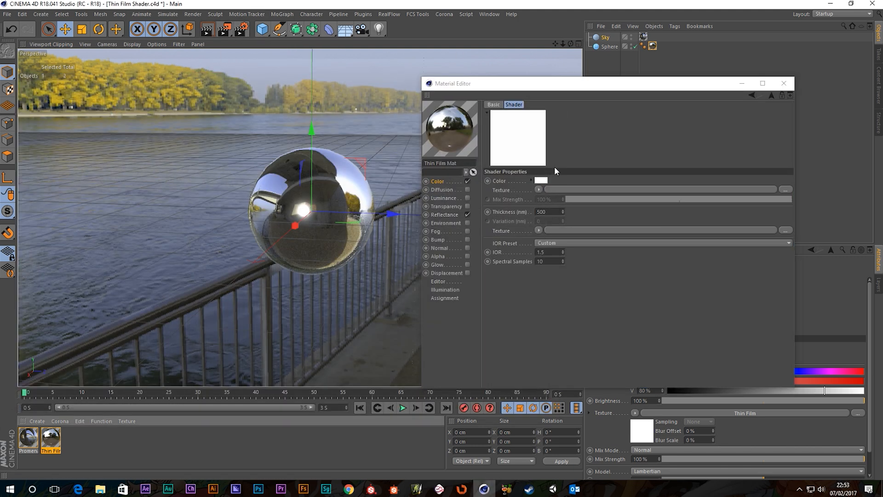
pyautogui.click(439, 182)
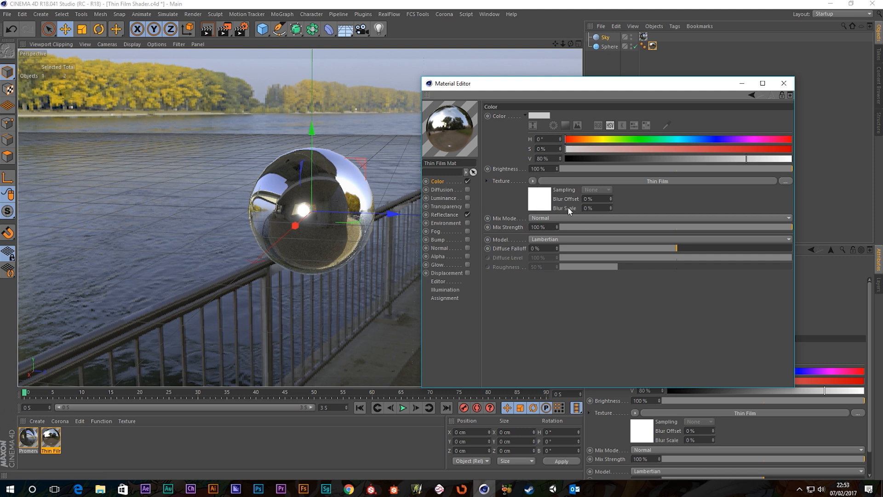
pyautogui.click(532, 181)
pyautogui.click(540, 191)
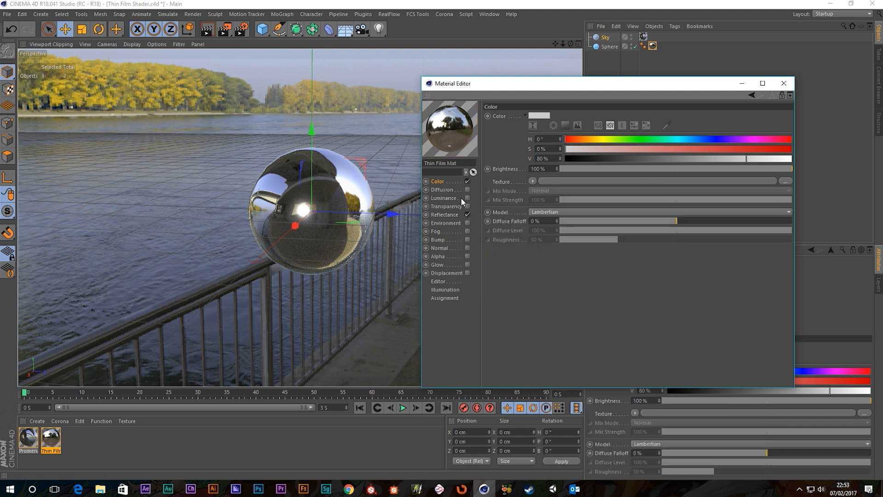
pyautogui.click(442, 215)
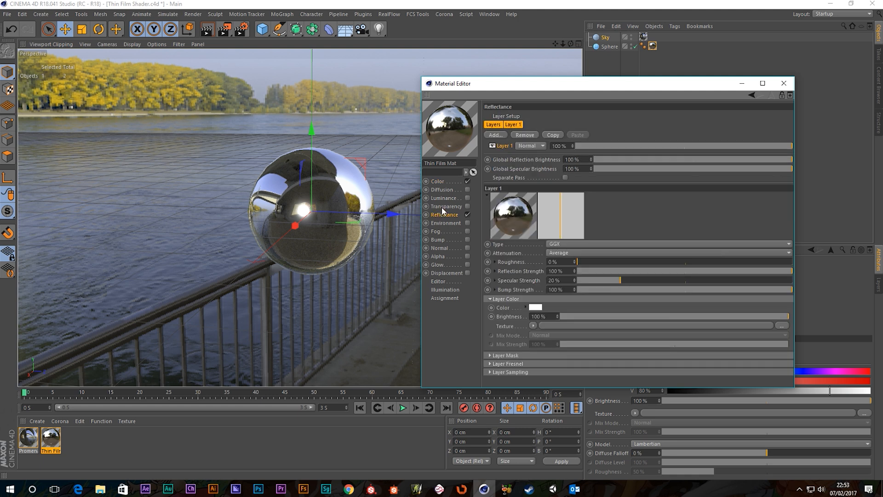
# Step: Disable Color, put a Thin Film shader in the GGX layer's Layer Color texture, and render
pyautogui.click(467, 181)
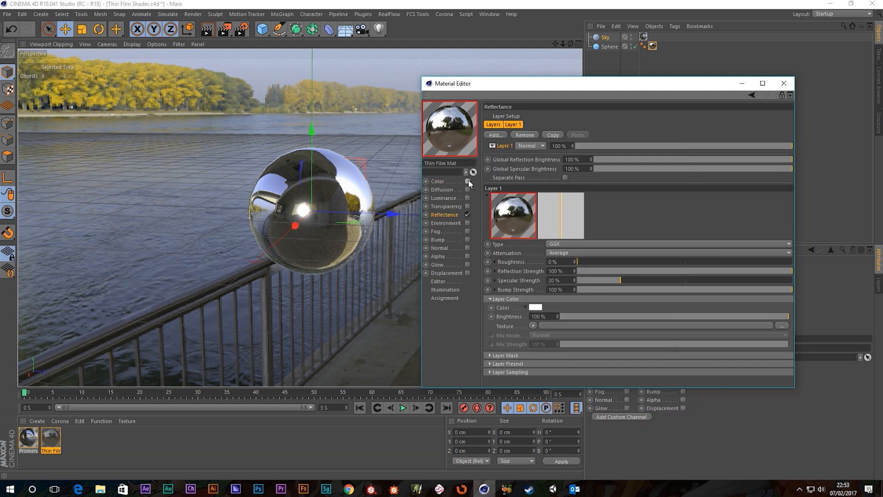
pyautogui.click(532, 325)
pyautogui.moveTo(570, 252)
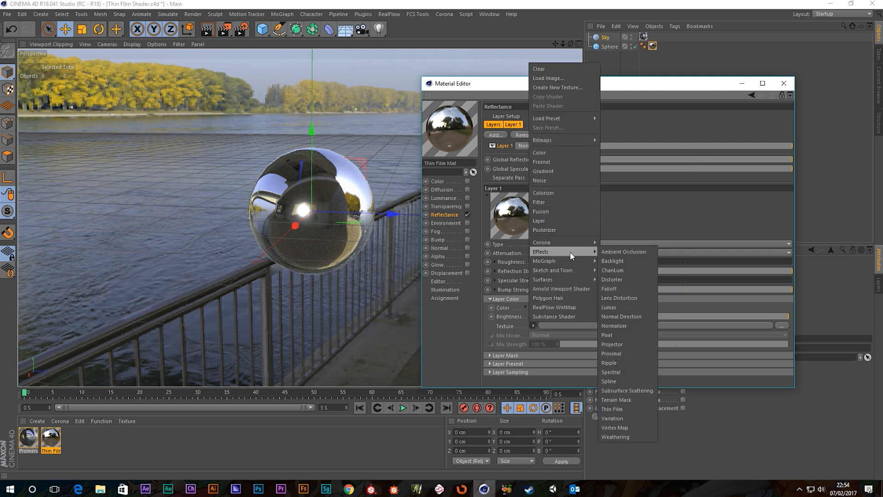
pyautogui.click(611, 408)
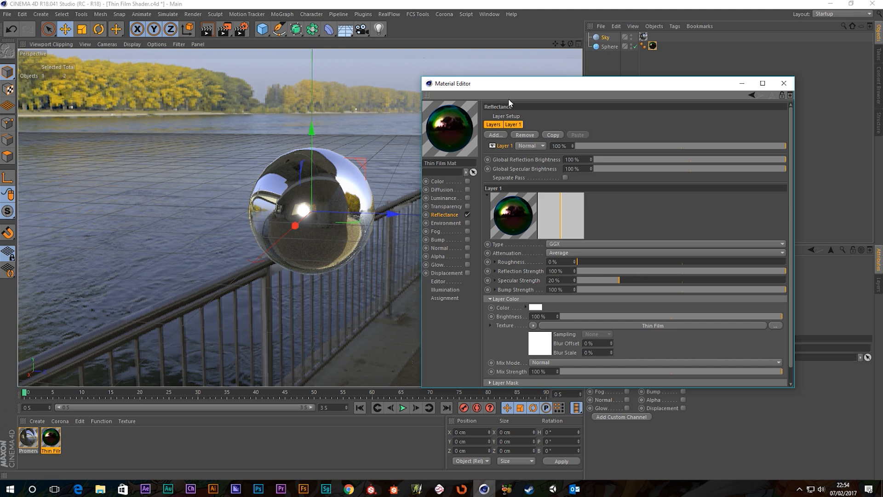
pyautogui.moveTo(472, 83)
pyautogui.mouseDown()
pyautogui.moveTo(508, 90)
pyautogui.moveTo(483, 88)
pyautogui.mouseUp()
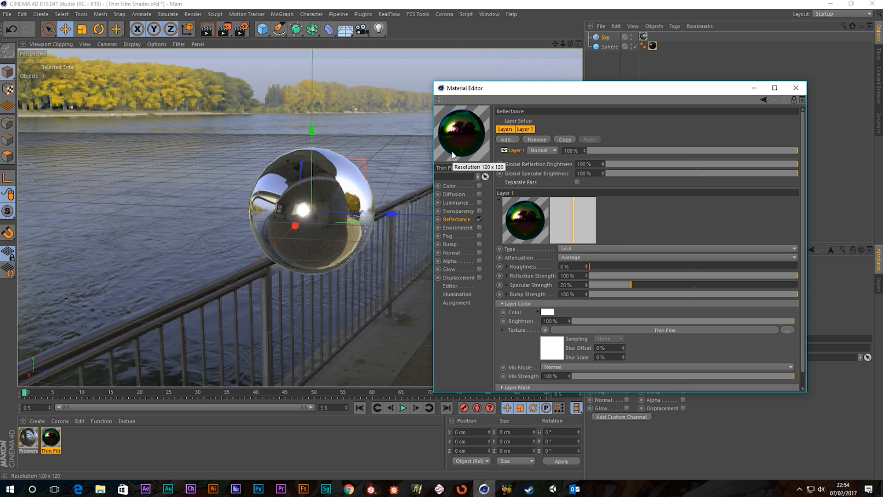
pyautogui.click(224, 29)
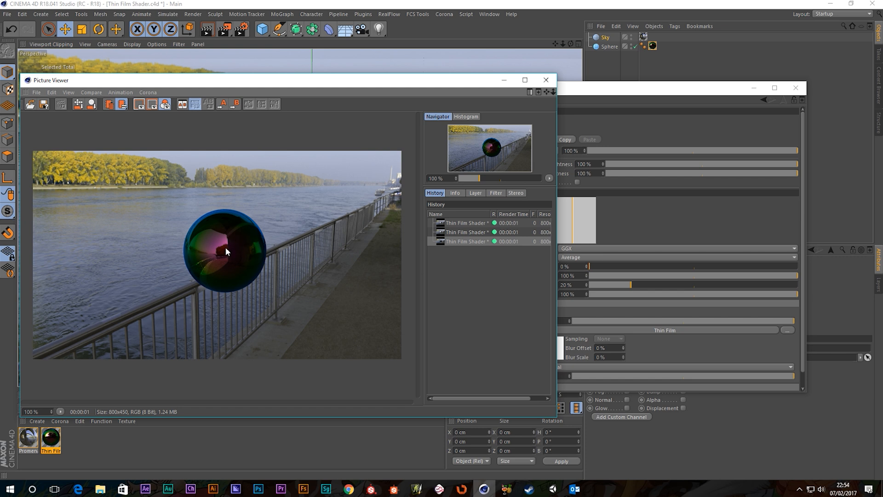
# Step: Orbit toward the concrete wall and trees, render, then bring up the Thin Film shader settings
pyautogui.click(546, 80)
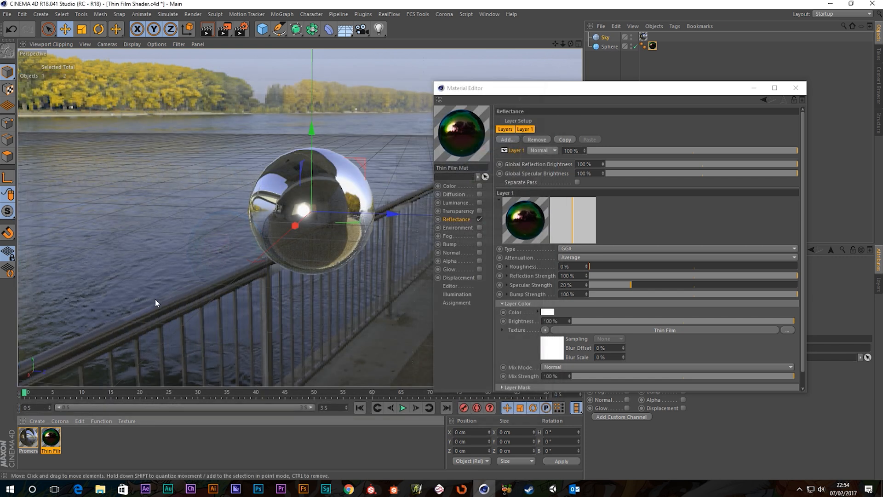
pyautogui.keyDown('alt'); pyautogui.moveTo(265, 229); pyautogui.dragTo(425, 218); pyautogui.keyUp('alt')
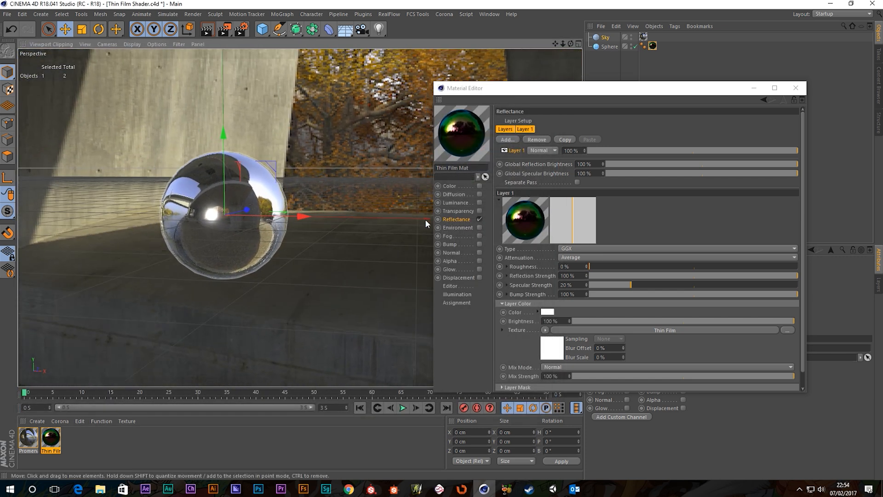
pyautogui.click(218, 31)
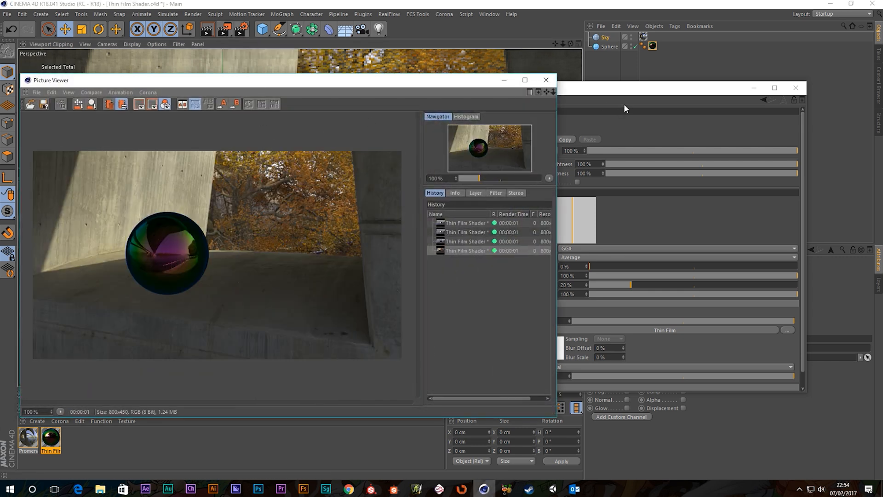
pyautogui.moveTo(600, 88); pyautogui.dragTo(624, 98)
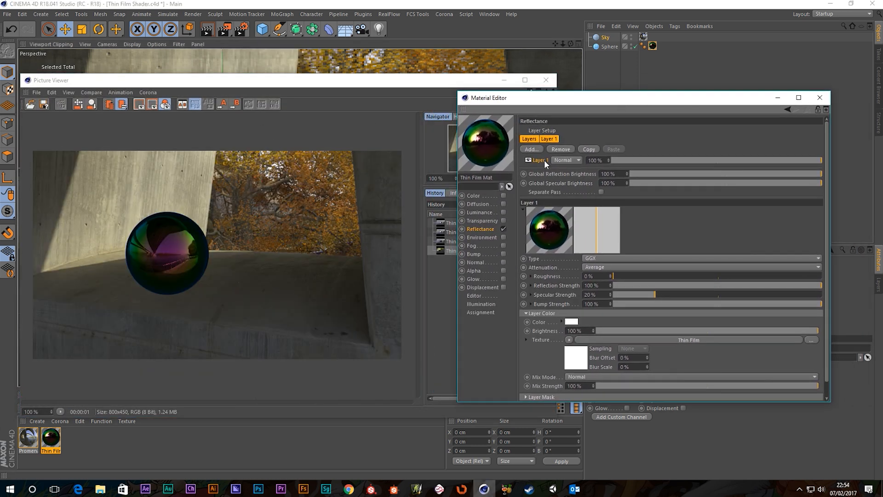
pyautogui.click(672, 340)
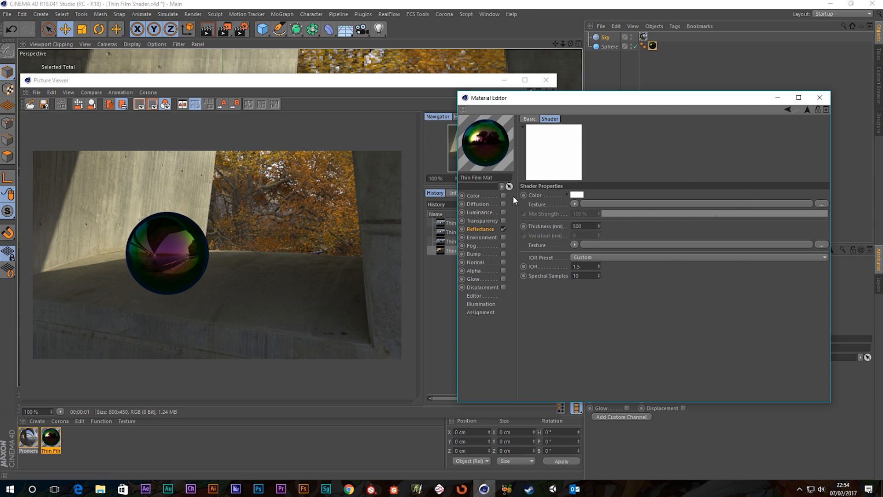
# Step: Set the Thin Film colour to red (255, 0, 0) and render the dark red sphere
pyautogui.click(495, 229)
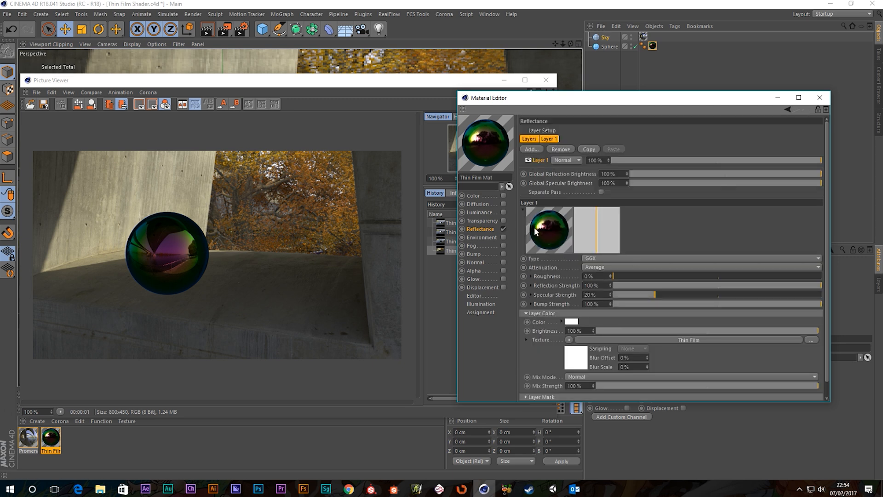
pyautogui.click(616, 341)
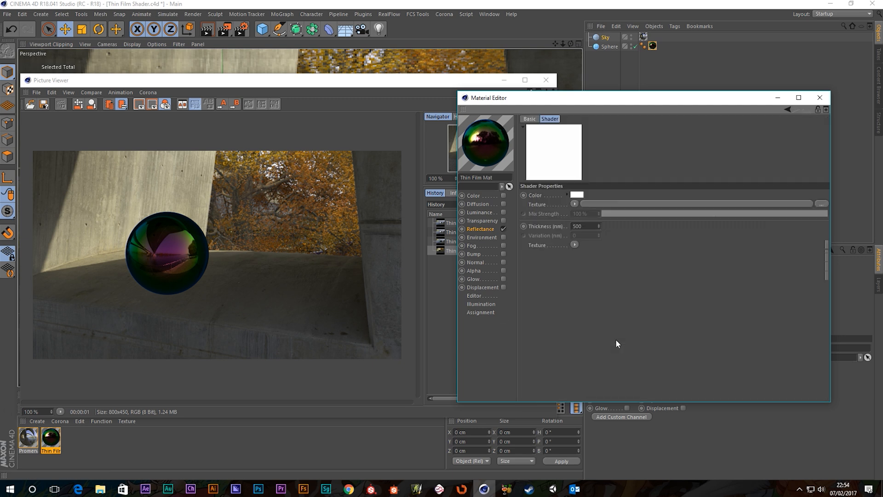
pyautogui.click(576, 197)
pyautogui.moveTo(579, 202); pyautogui.dragTo(681, 202)
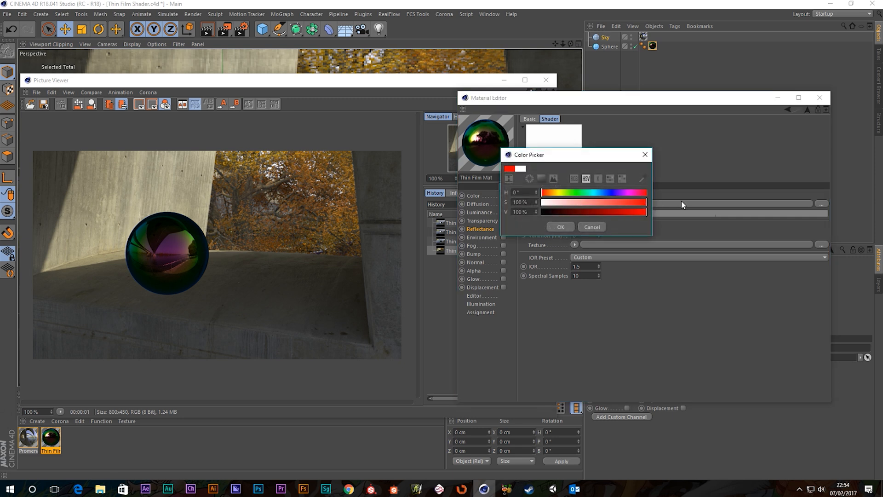
pyautogui.click(554, 226)
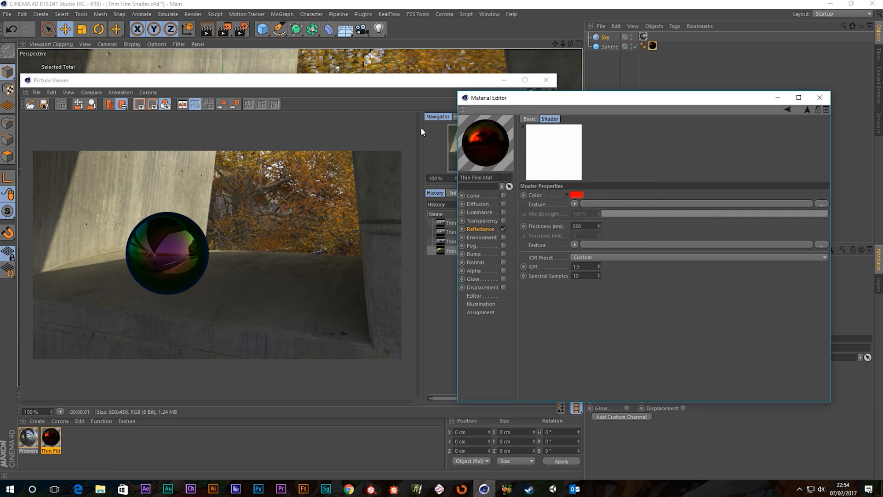
pyautogui.click(208, 30)
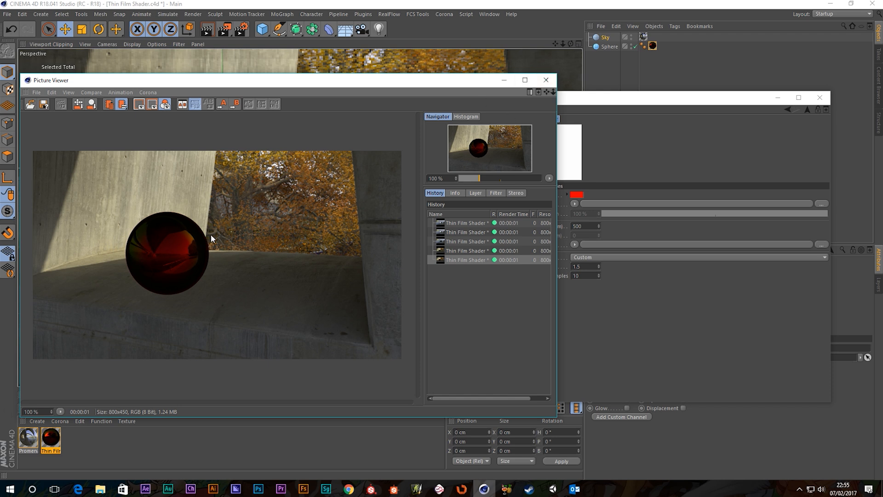
pyautogui.click(547, 81)
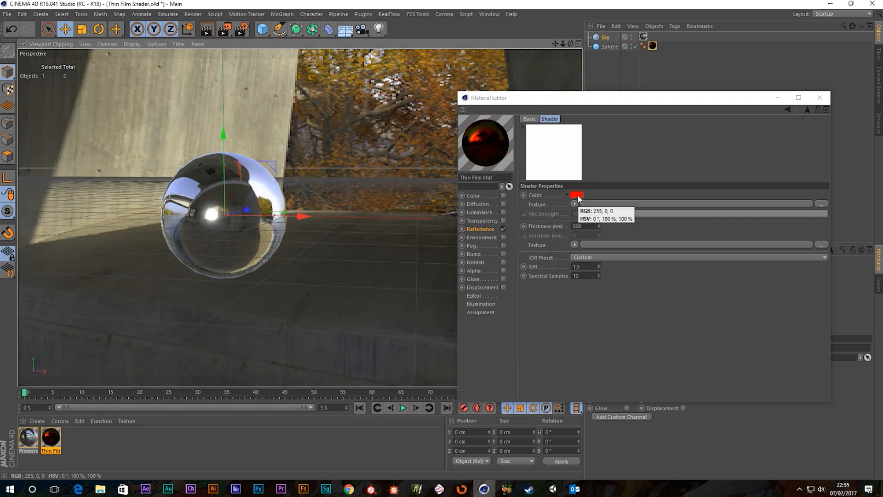
# Step: Reset the thin film colour to white with 0% saturation
pyautogui.click(577, 194)
pyautogui.moveTo(595, 202); pyautogui.dragTo(509, 210)
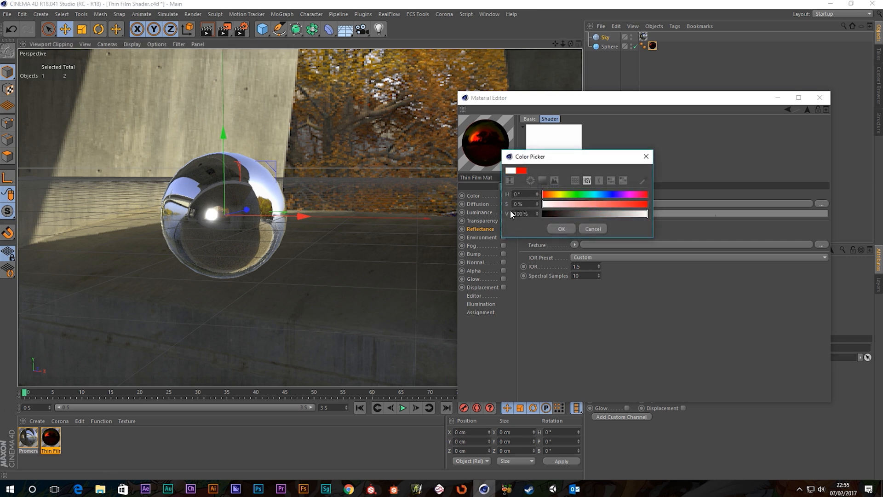
pyautogui.click(561, 228)
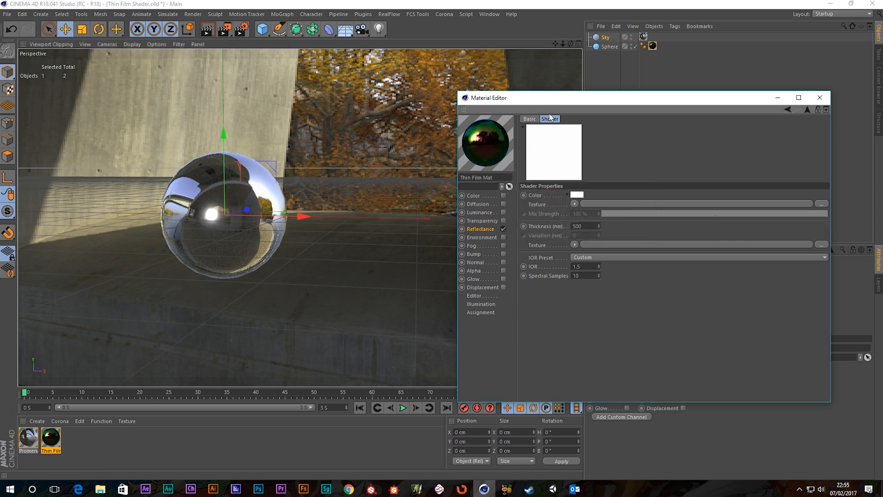
# Step: Load a Noise texture into the film colour with Low Clip 41% and High Clip 63%
pyautogui.click(575, 204)
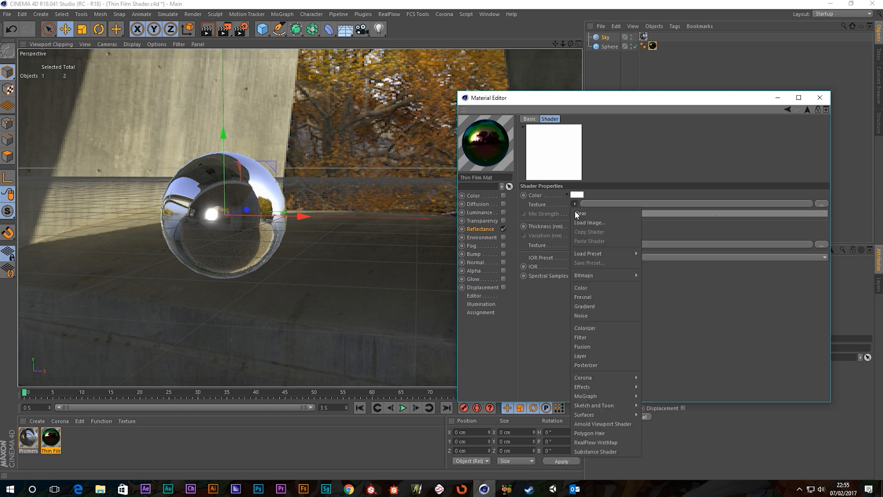
pyautogui.click(582, 314)
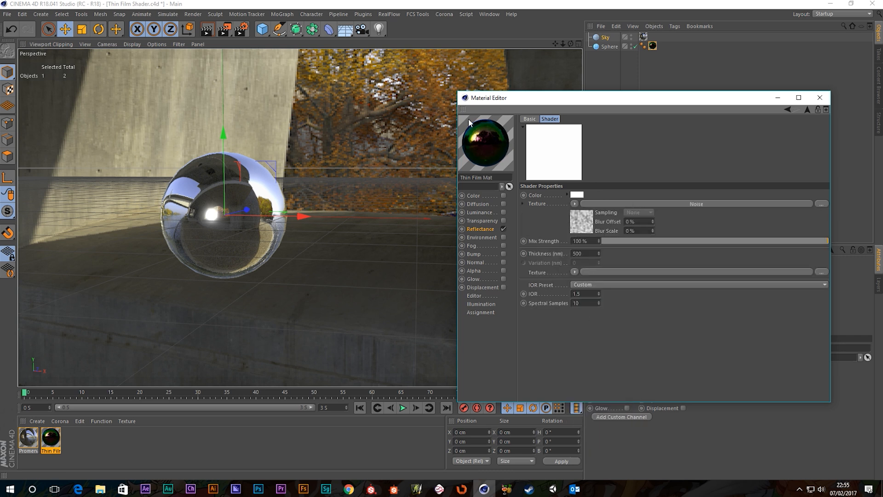
pyautogui.click(645, 204)
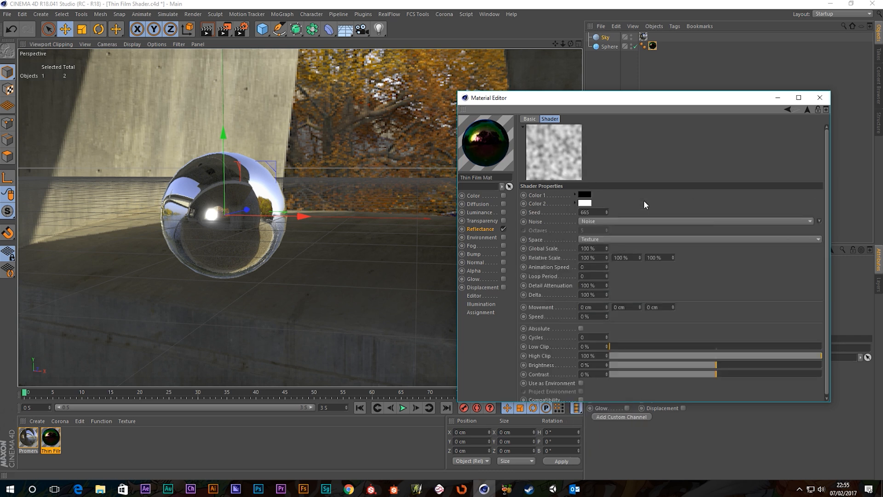
pyautogui.moveTo(610, 346); pyautogui.dragTo(697, 348)
pyautogui.moveTo(776, 353); pyautogui.dragTo(746, 358)
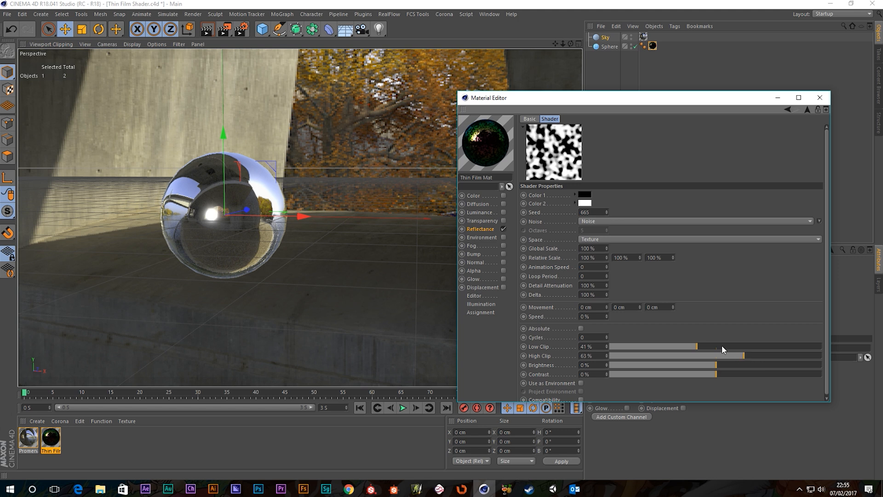
# Step: Render the blotchy purple-green noise-textured sphere and close the preview
pyautogui.click(224, 29)
pyautogui.scroll(1, 142, 248)
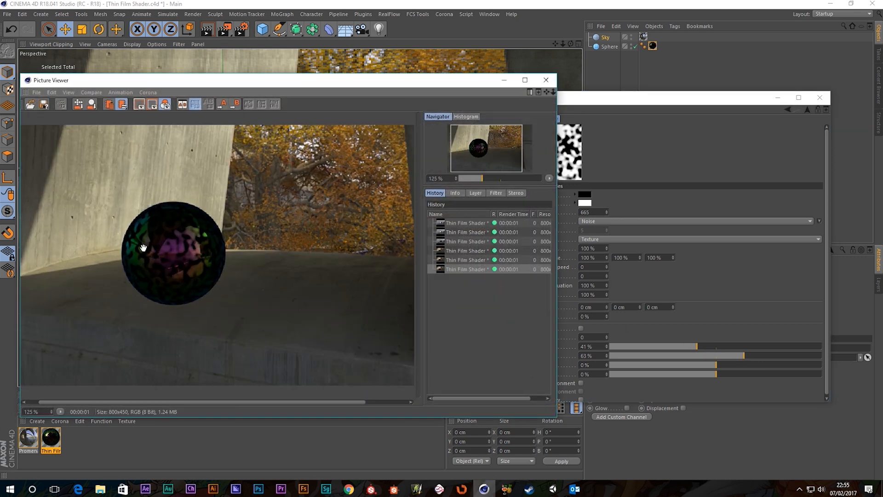
pyautogui.scroll(-1, 165, 255)
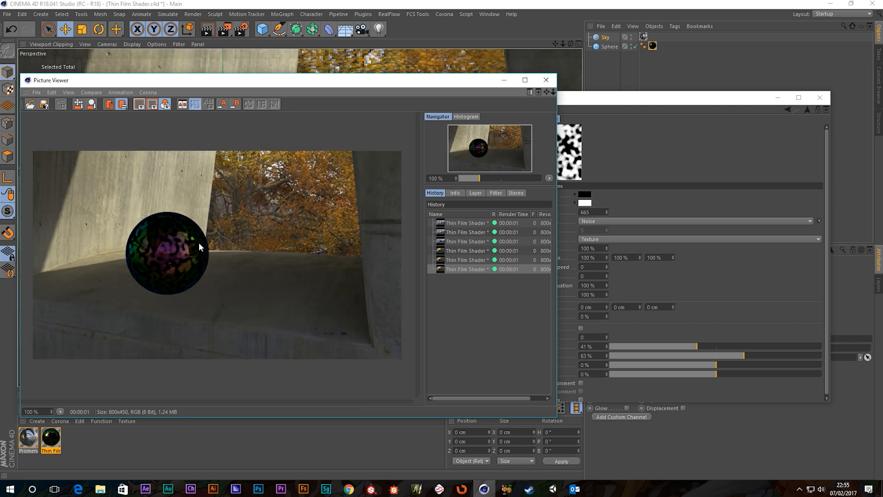
pyautogui.click(546, 81)
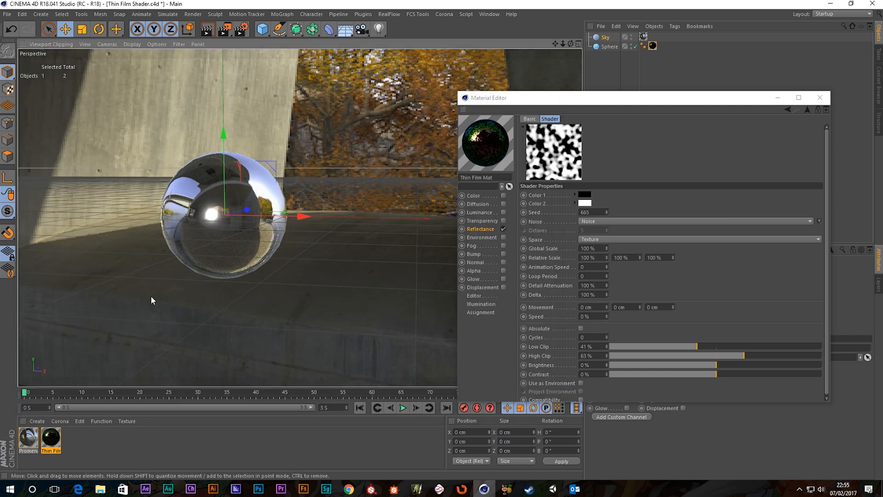
pyautogui.scroll(4, 230, 216)
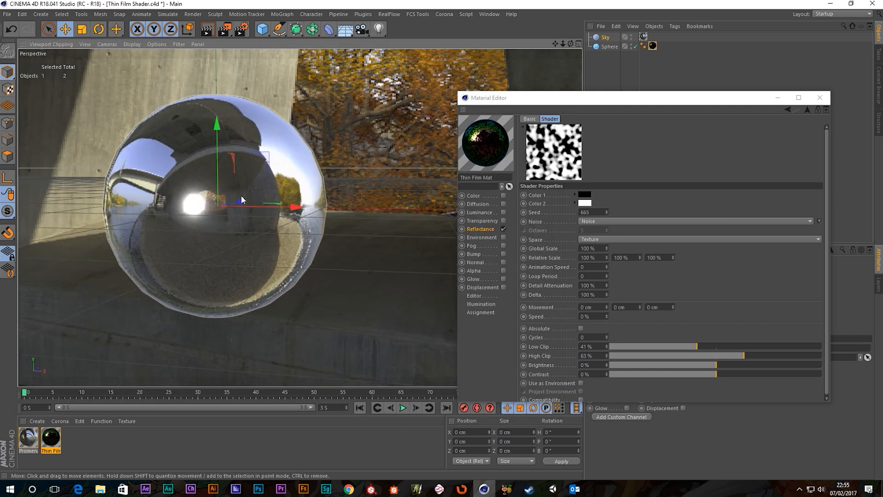
# Step: Clear the Noise texture from the Thin Film colour
pyautogui.click(225, 29)
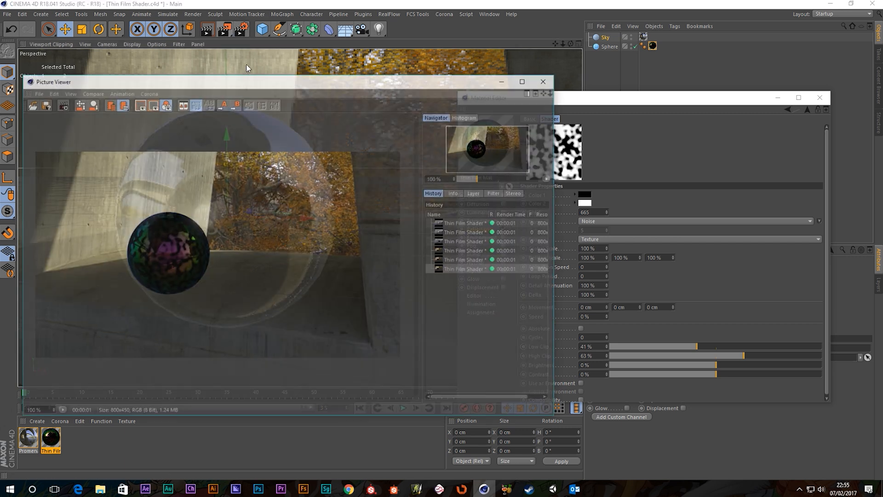
pyautogui.moveTo(640, 103); pyautogui.dragTo(675, 114)
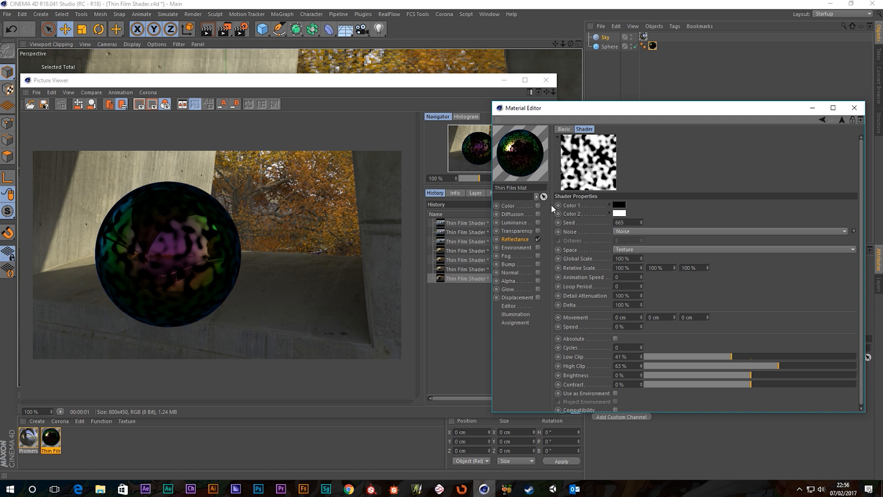
pyautogui.click(823, 120)
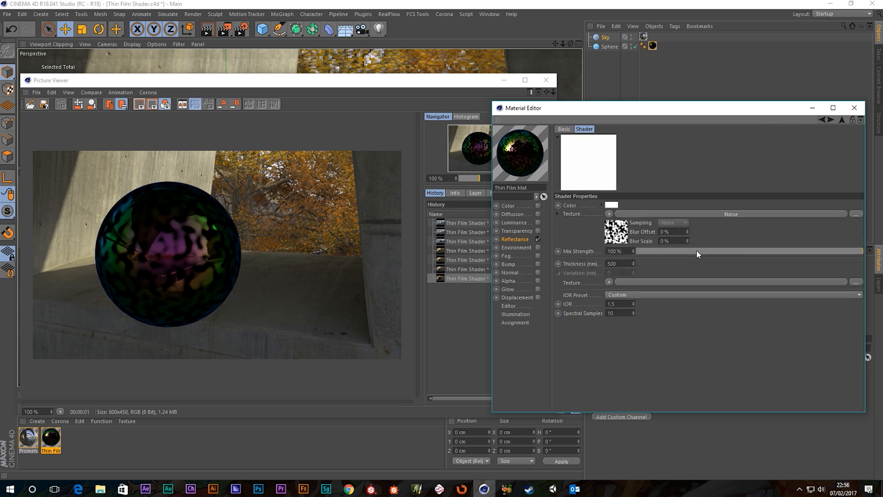
pyautogui.click(608, 214)
pyautogui.click(615, 223)
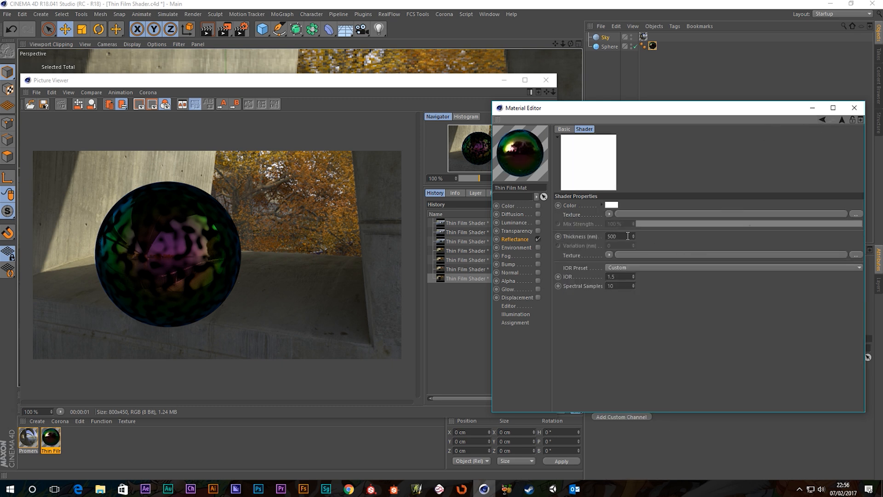
# Step: Set the Thin Film thickness to 100 nm and render the dark glossy sphere
pyautogui.click(627, 236)
pyautogui.write('100')
pyautogui.press('Return')
pyautogui.click(223, 31)
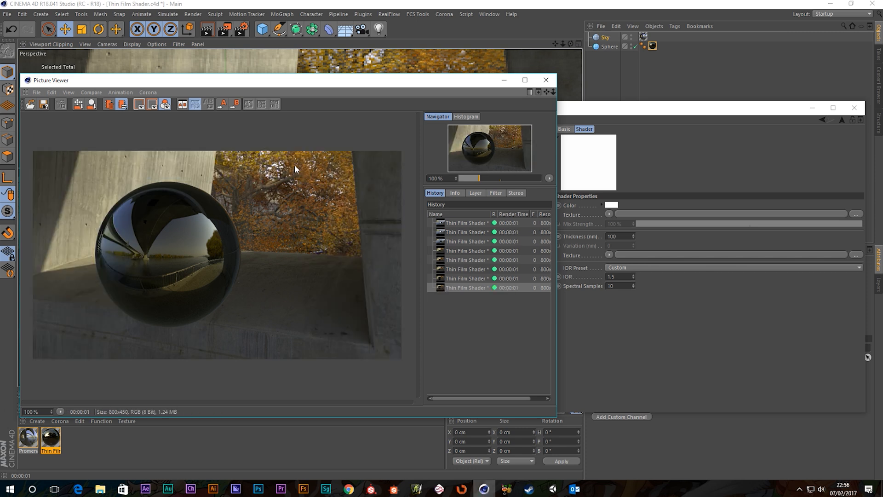
# Step: Set the Thin Film thickness to 1000 nm and render a test
pyautogui.click(607, 120)
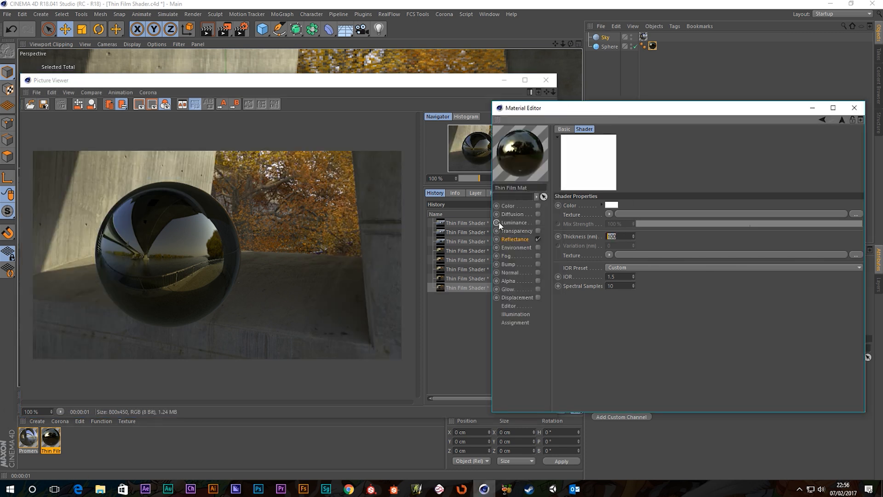
pyautogui.write('1000')
pyautogui.press('Return')
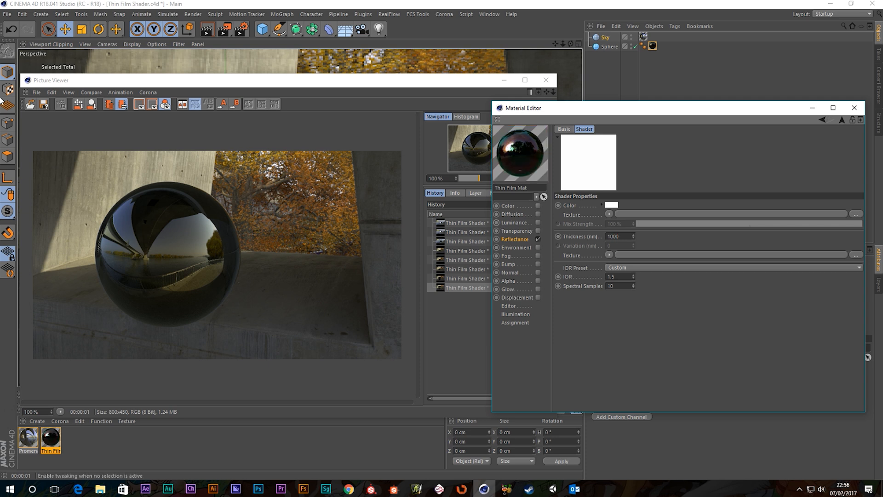
pyautogui.click(225, 30)
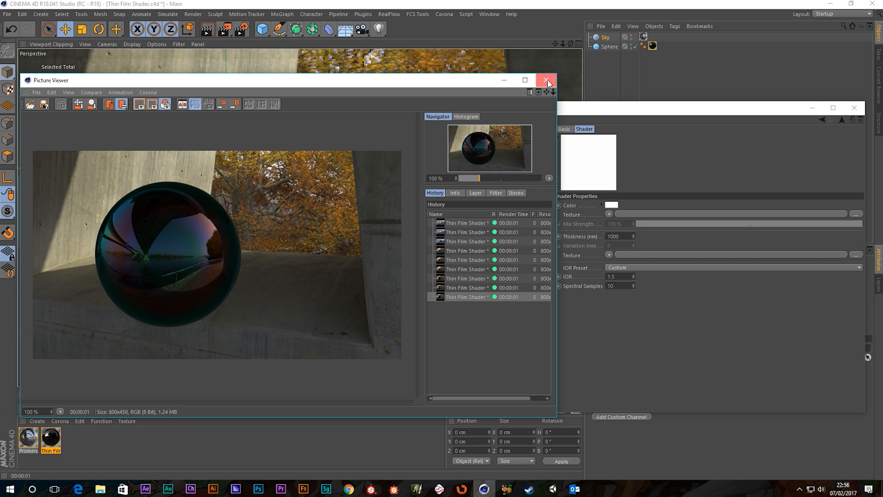
pyautogui.click(546, 80)
# Step: Change the thickness to 800 nm and render another test
pyautogui.click(621, 236)
pyautogui.doubleClick(620, 236)
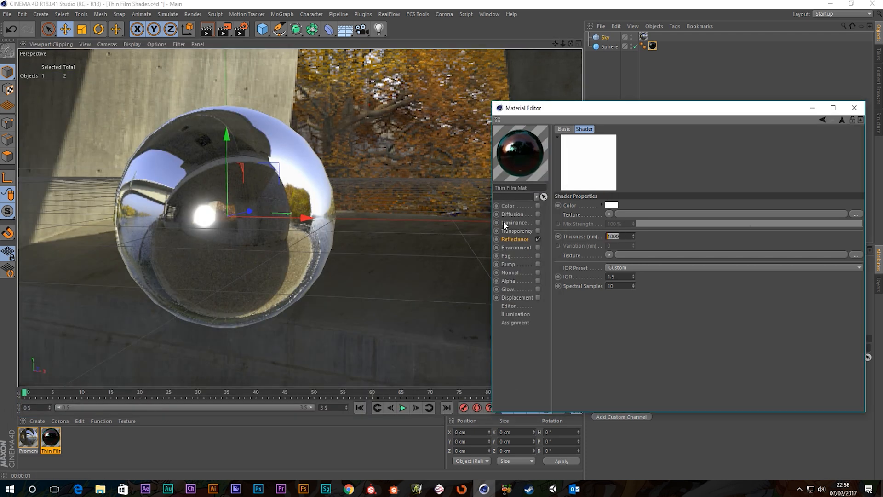
pyautogui.write('8')
pyautogui.click(224, 28)
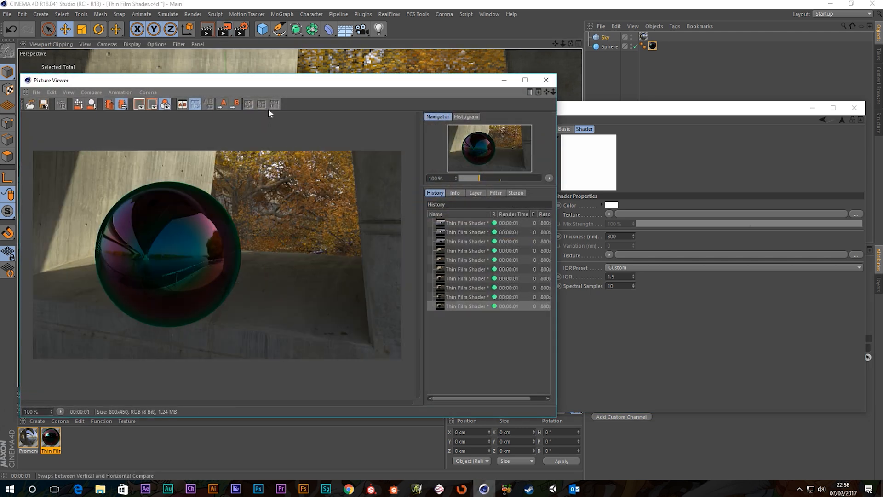
pyautogui.click(554, 83)
# Step: Settle on a 600 nm thickness and render the purple-green iridescent sphere
pyautogui.doubleClick(618, 236)
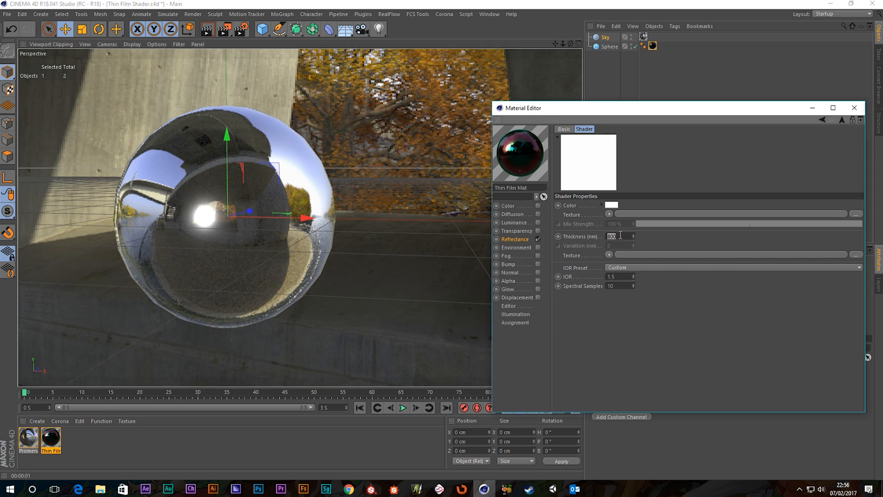
pyautogui.write('600')
pyautogui.press('BackSpace')
pyautogui.press('BackSpace')
pyautogui.press('BackSpace')
pyautogui.write('600')
pyautogui.press('Return')
pyautogui.click(224, 29)
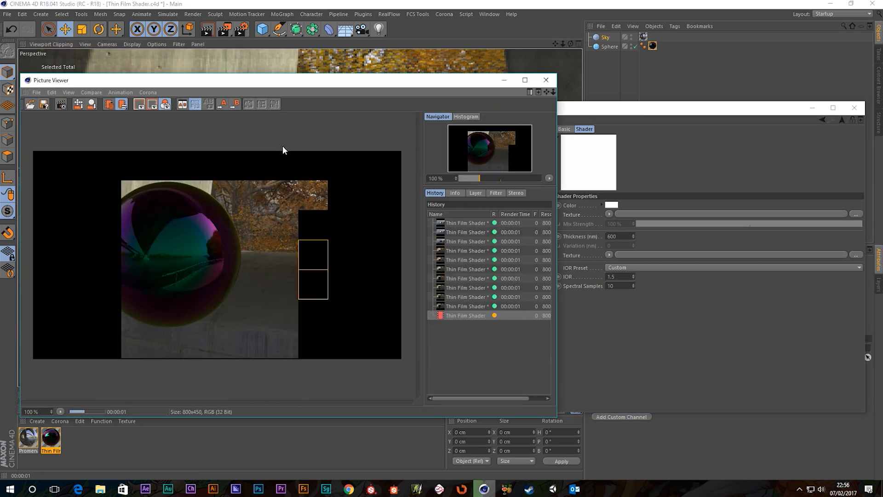
pyautogui.click(545, 79)
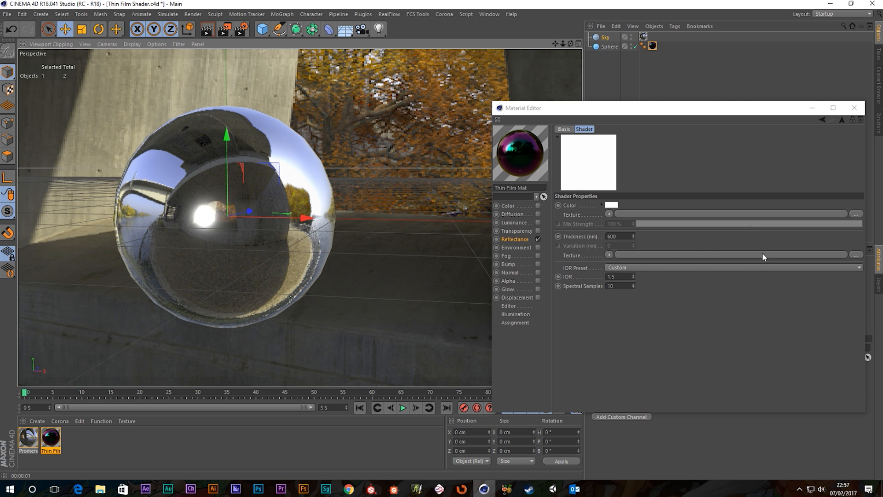
# Step: Load a Noise shader into the thickness texture, set it to the Ober pattern, and return to Reflectance
pyautogui.click(609, 255)
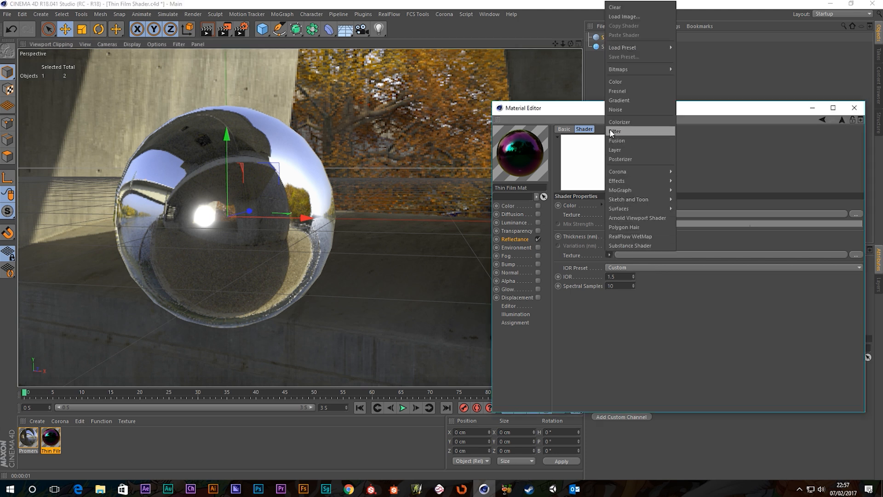
pyautogui.click(615, 110)
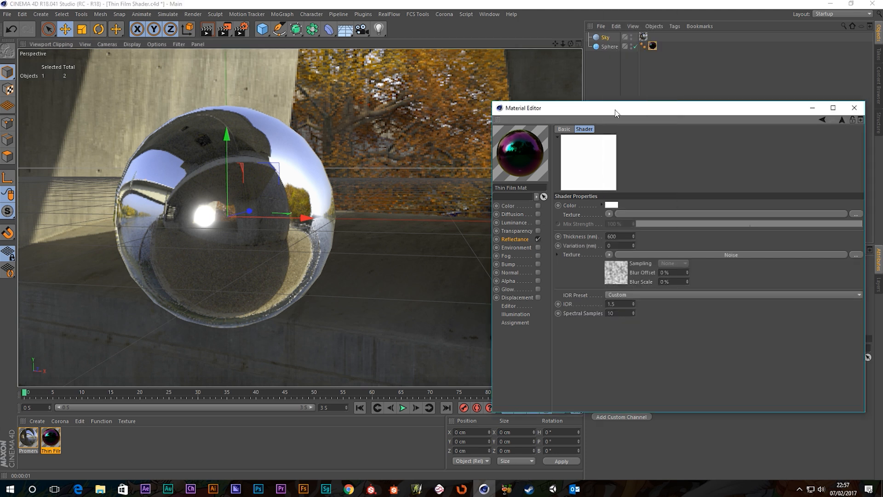
pyautogui.click(651, 255)
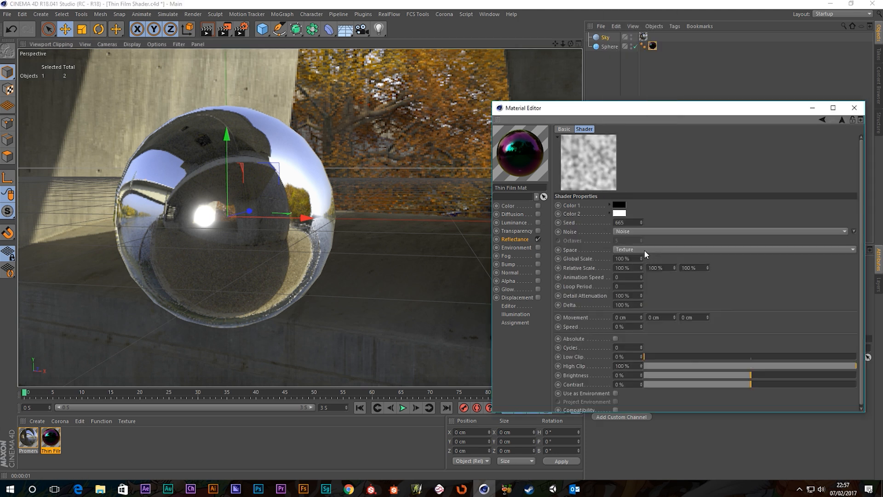
pyautogui.click(853, 231)
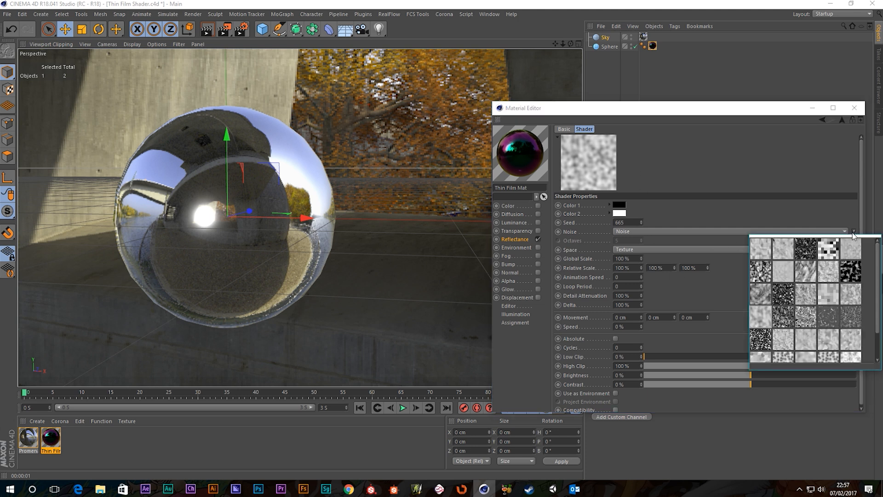
pyautogui.scroll(-1, 792, 289)
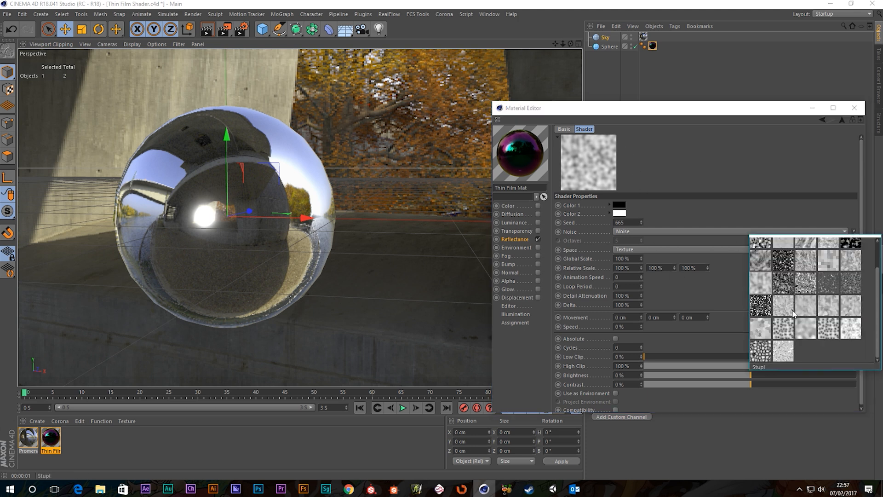
pyautogui.click(807, 287)
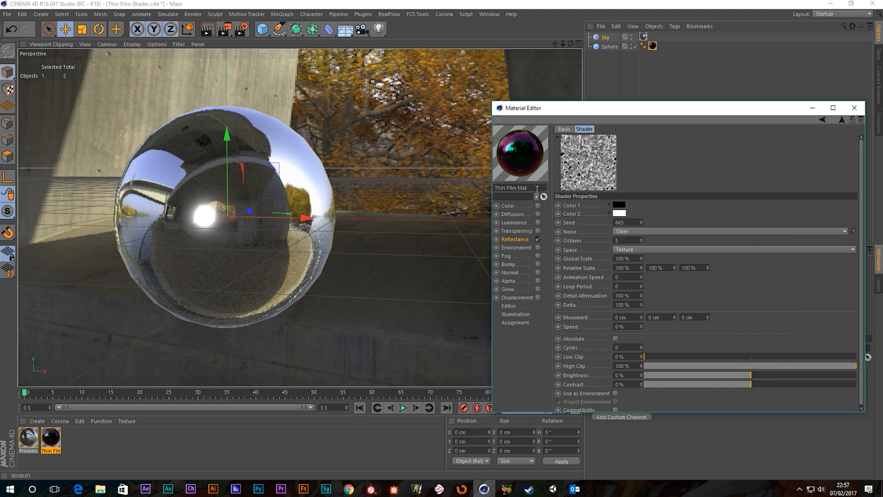
pyautogui.click(513, 240)
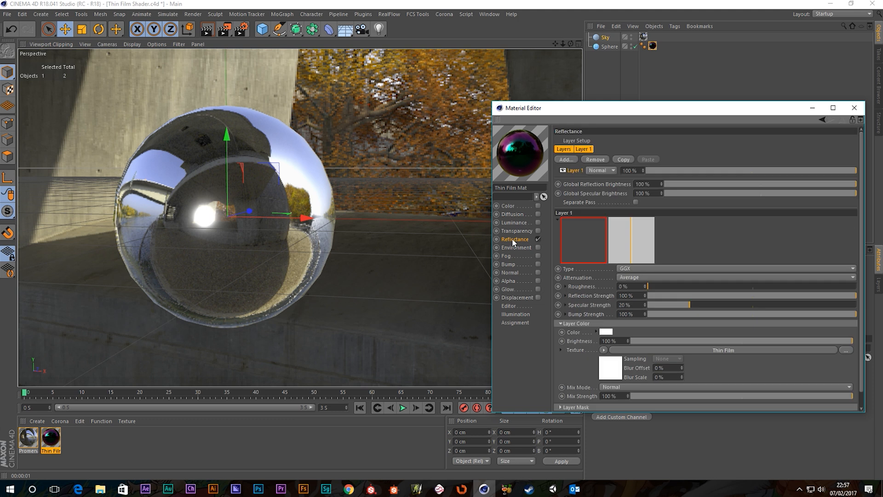
# Step: Render a preview of the Thin Film material with the Ober noise
pyautogui.click(699, 351)
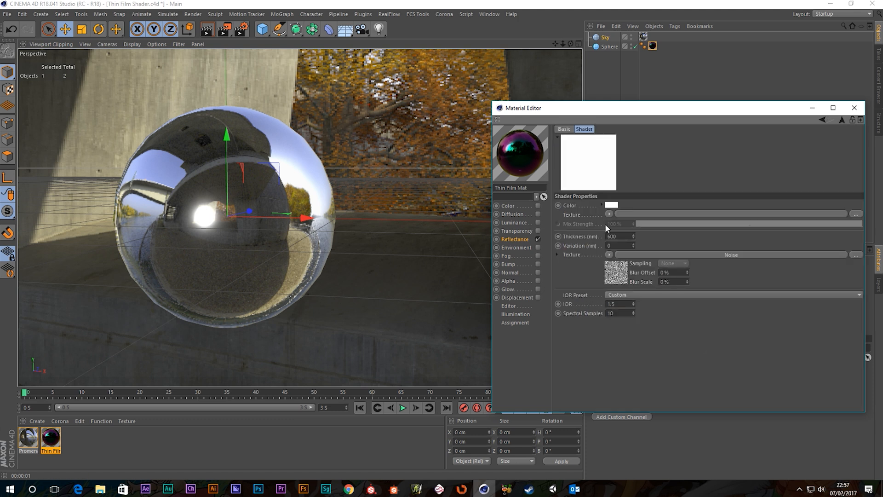
pyautogui.click(224, 29)
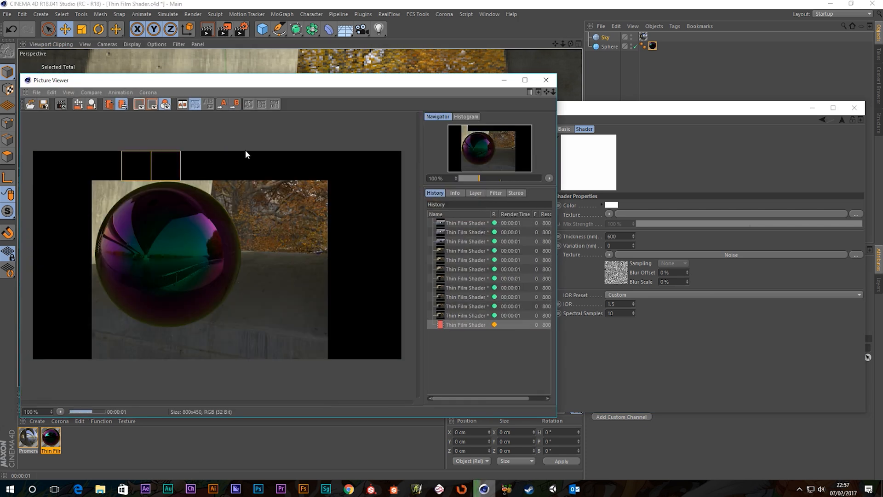
pyautogui.click(548, 81)
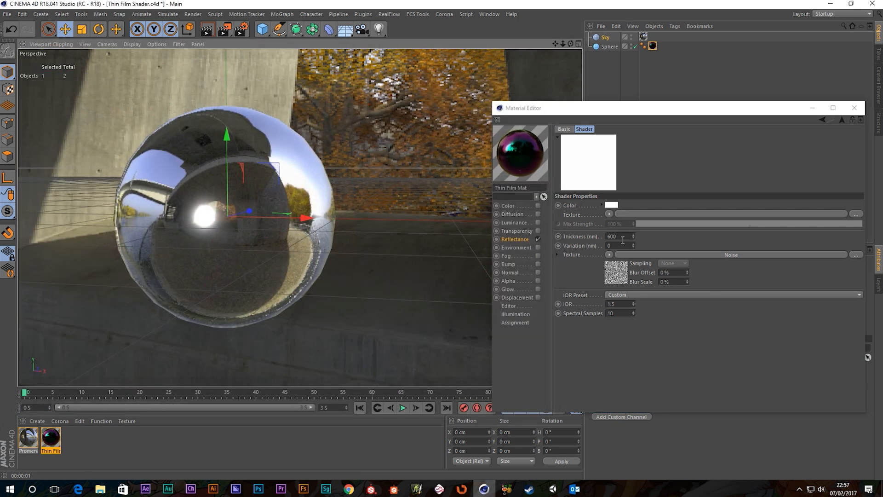
# Step: Set Thin Film Variation to 100 nm, keep Thickness at 600 nm, and render
pyautogui.click(616, 246)
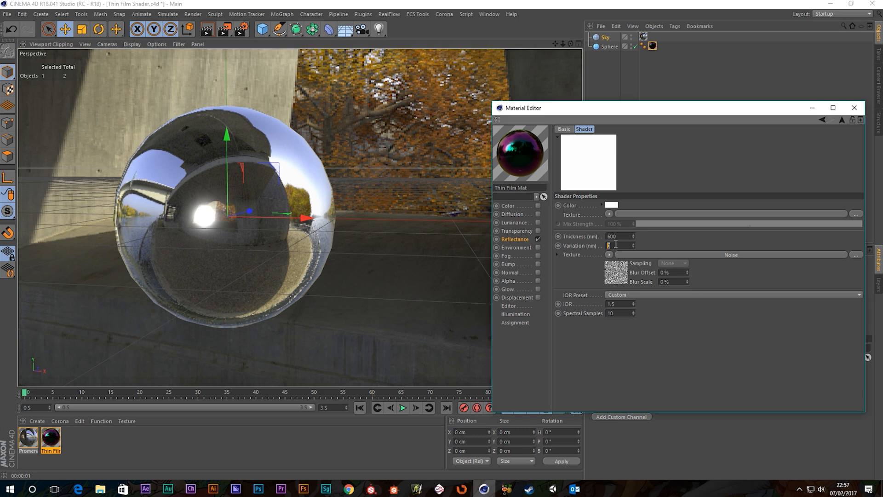
pyautogui.write('100')
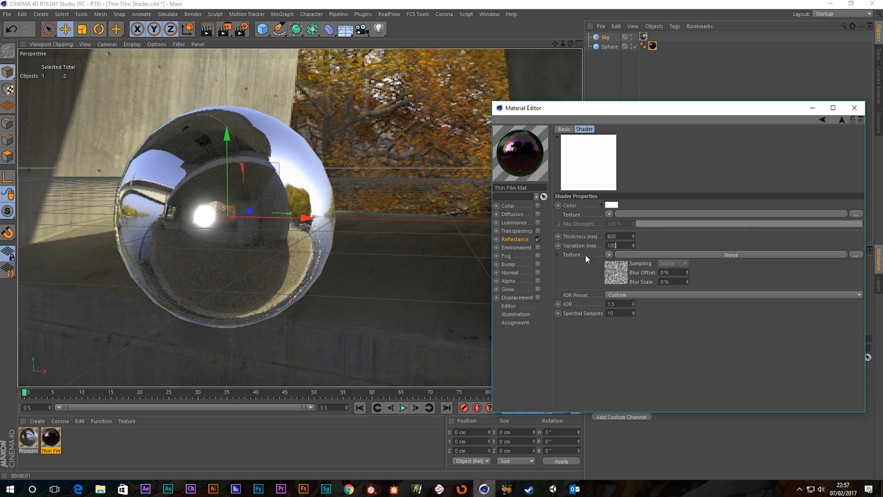
pyautogui.click(621, 236)
pyautogui.doubleClick(621, 236)
pyautogui.write('600')
pyautogui.press('Return')
pyautogui.click(621, 236)
pyautogui.press('Tab')
pyautogui.click(624, 236)
pyautogui.click(225, 29)
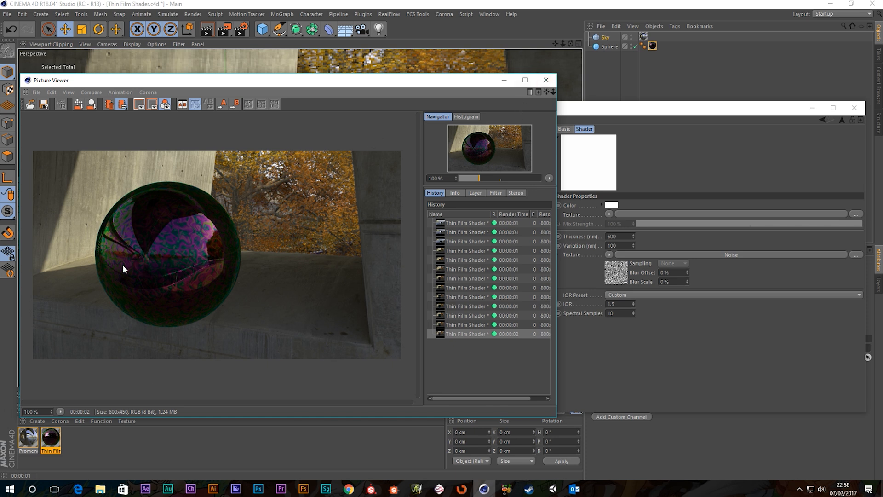
# Step: Set the thickness Noise Global Scale to 200% and render a test
pyautogui.click(643, 256)
pyautogui.doubleClick(622, 258)
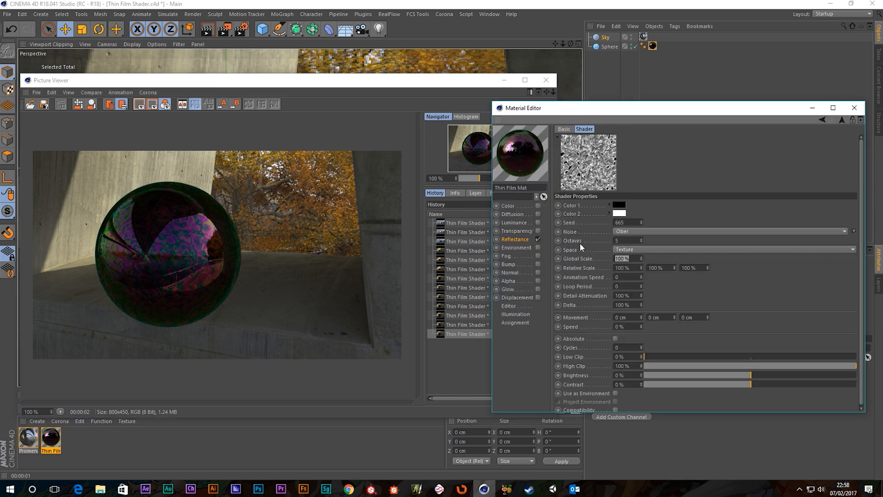
pyautogui.write('200')
pyautogui.press('Return')
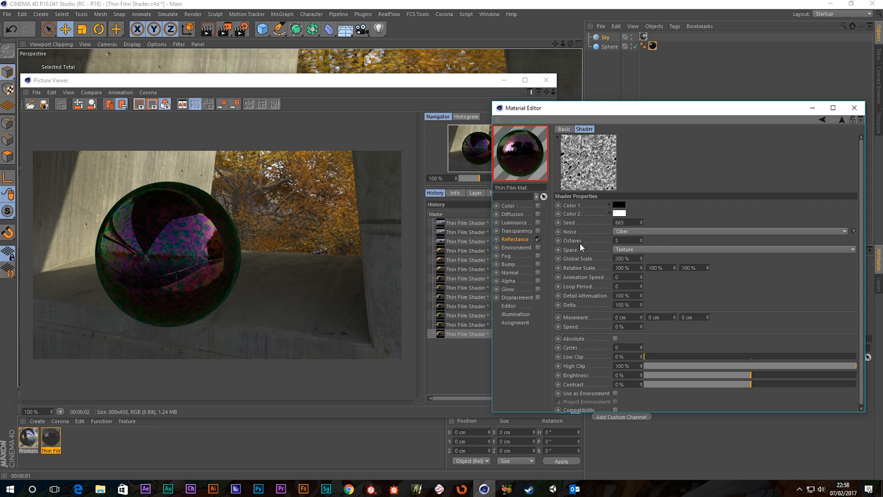
pyautogui.click(223, 29)
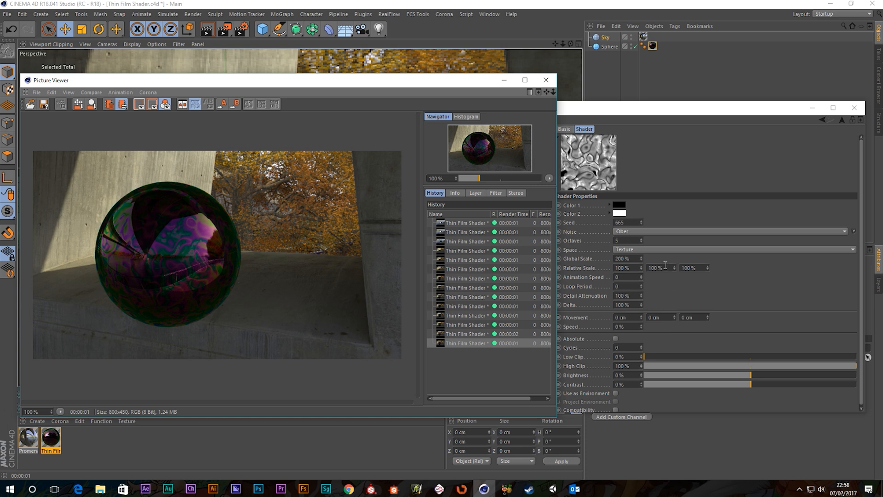
# Step: Raise the Global Scale to 300% and render again
pyautogui.click(625, 259)
pyautogui.write('300')
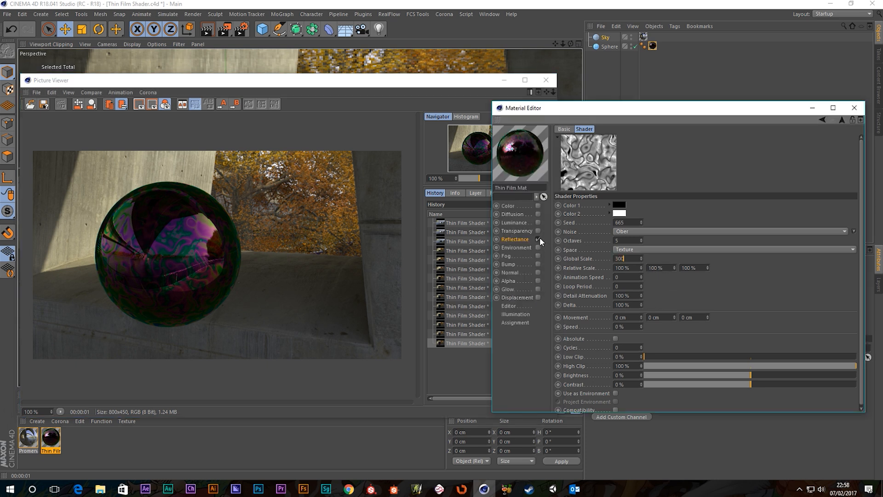
pyautogui.press('Return')
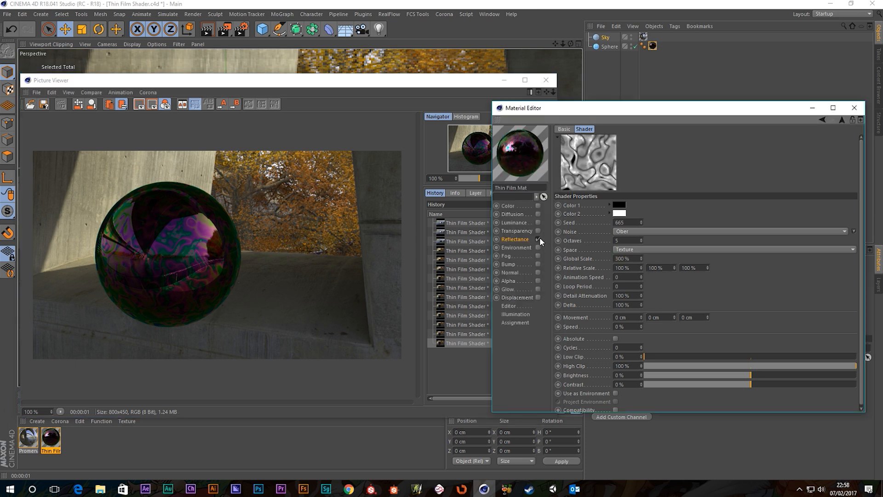
pyautogui.click(222, 31)
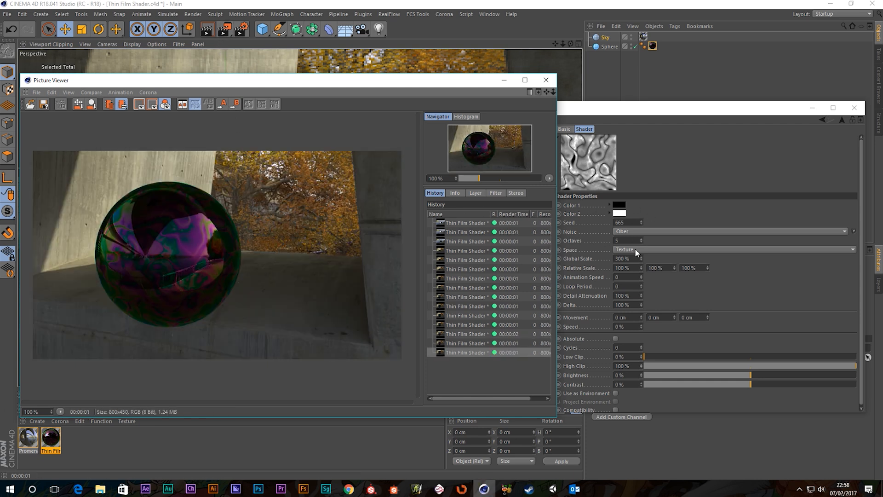
# Step: Settle on a 250% Global Scale, render, and close the preview
pyautogui.click(636, 261)
pyautogui.write('250')
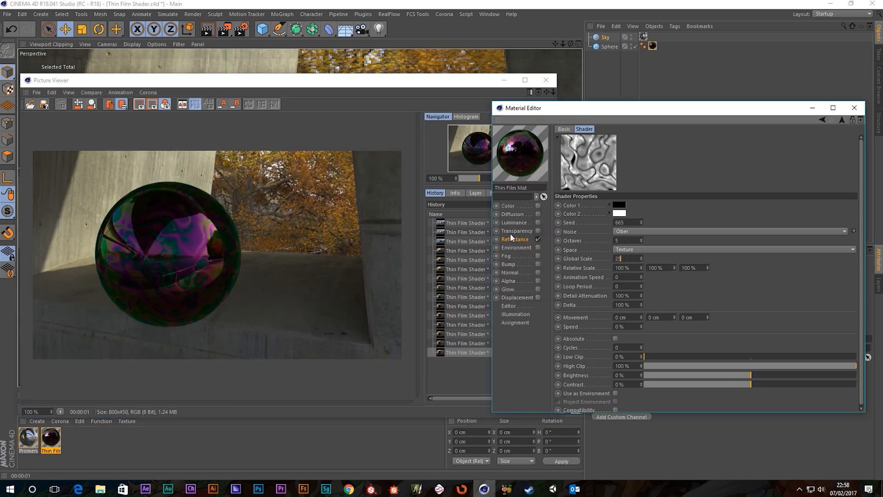
pyautogui.press('Return')
pyautogui.click(224, 29)
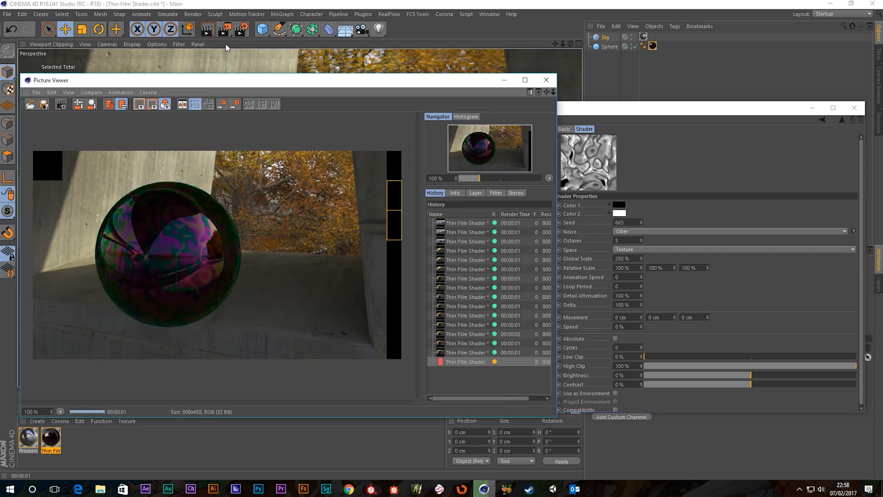
pyautogui.click(546, 80)
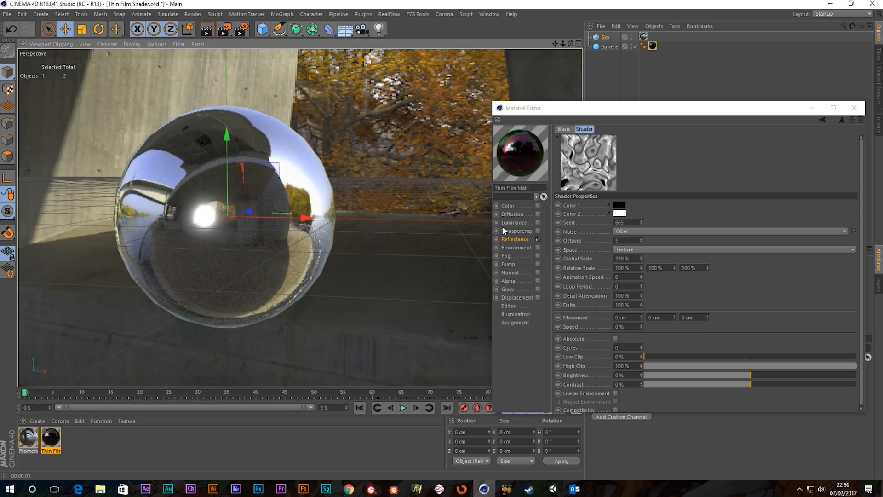
# Step: Look through the Thin Film IOR preset list without changing it
pyautogui.click(513, 239)
pyautogui.click(695, 349)
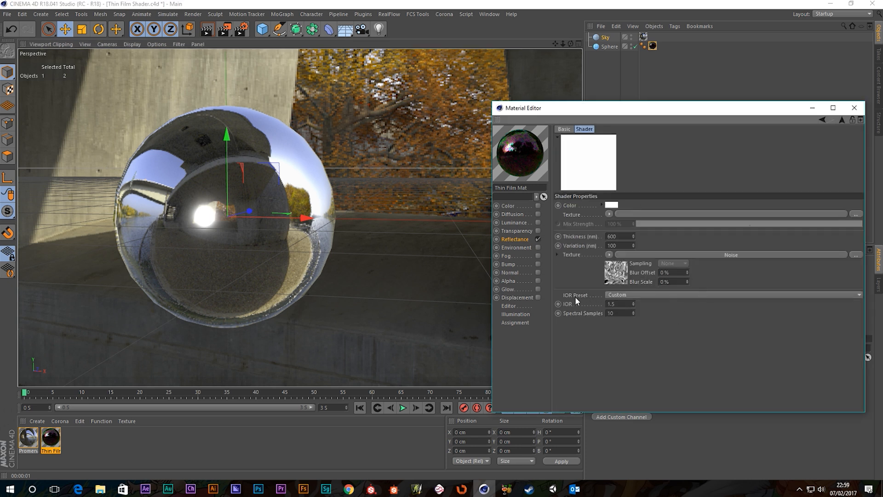
pyautogui.click(625, 295)
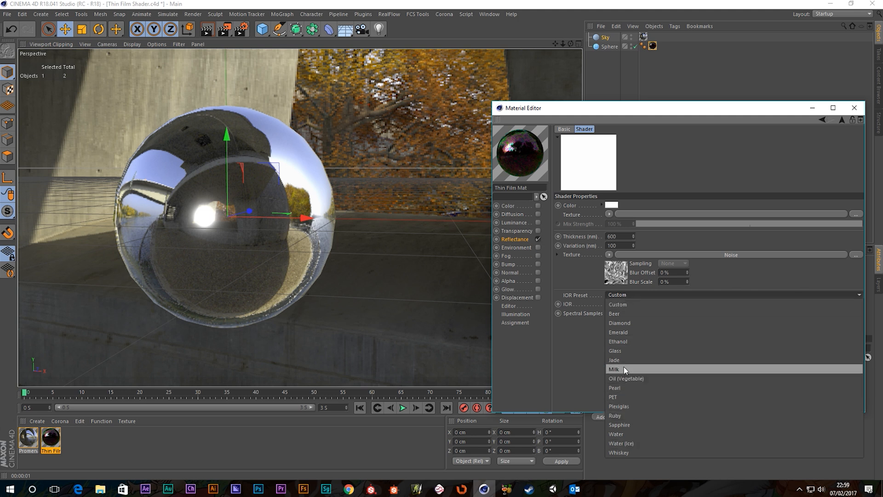
pyautogui.click(508, 239)
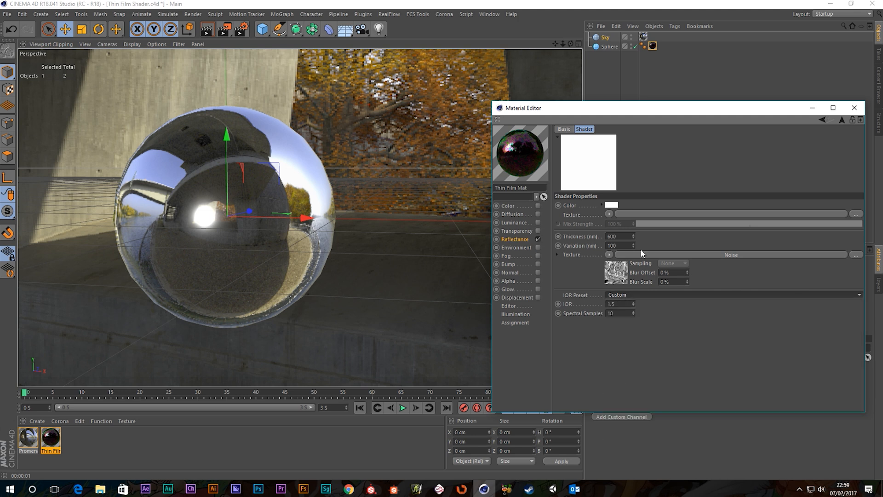
# Step: Expand the Layer Fresnel settings in the Reflectance channel
pyautogui.click(510, 240)
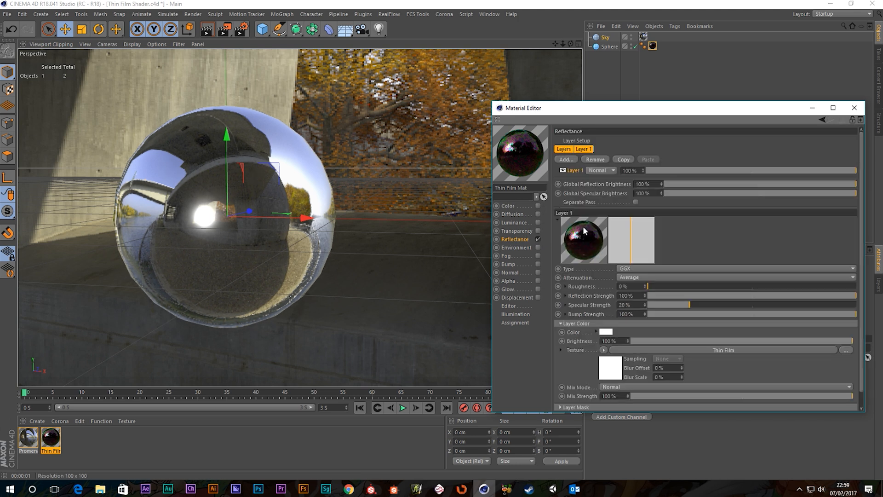
pyautogui.scroll(-1, 704, 227)
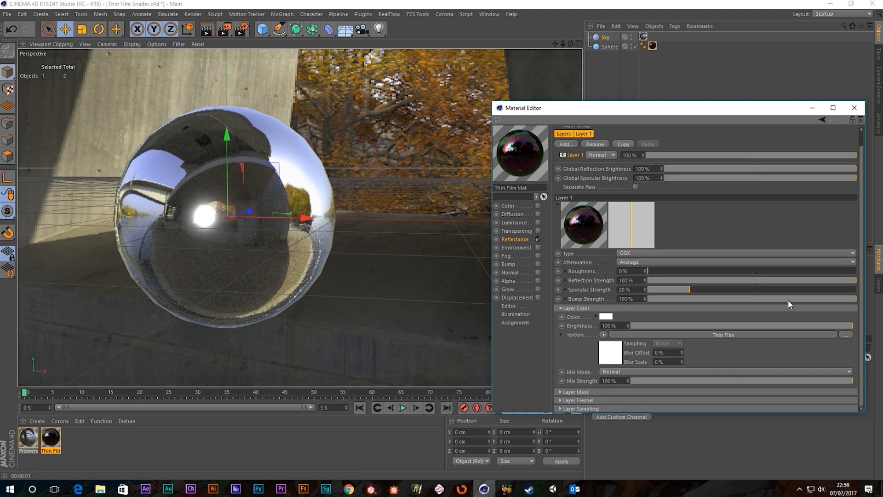
pyautogui.click(579, 400)
pyautogui.scroll(-3, 616, 384)
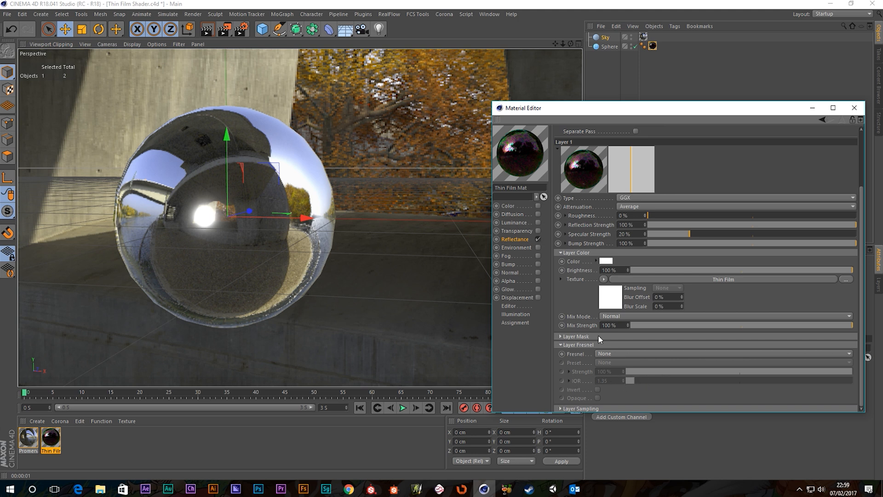
pyautogui.scroll(3, 567, 343)
# Step: Set the Thin Film IOR preset to Oil (Vegetable), IOR 1.47, and render
pyautogui.click(696, 335)
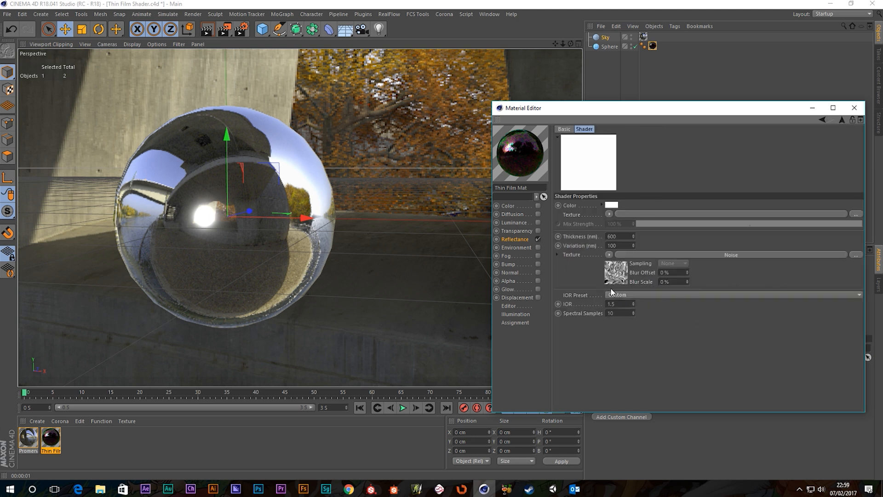
pyautogui.click(634, 295)
pyautogui.click(637, 378)
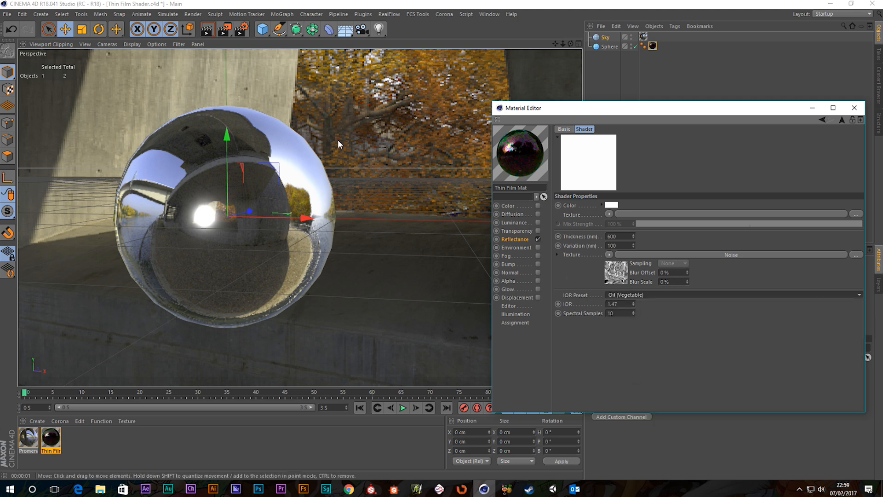
pyautogui.click(224, 30)
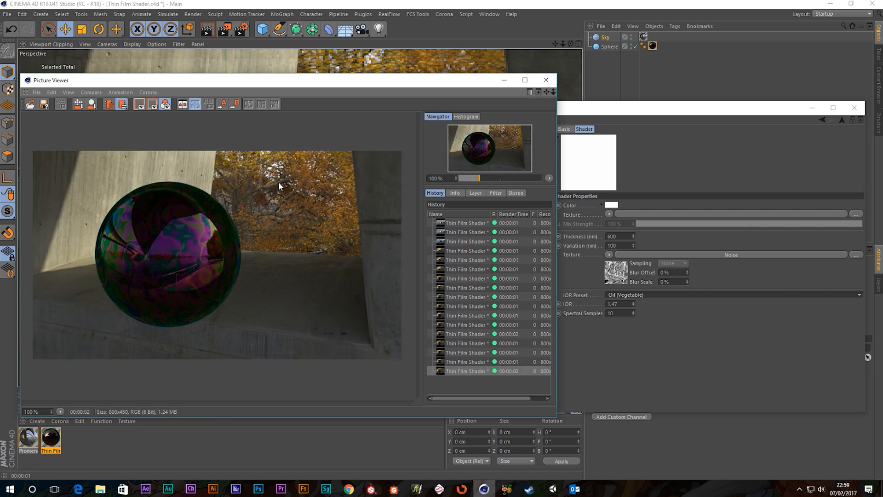
# Step: Test-render the Thin Film shader with Spectral Samples at 1, then at 3
pyautogui.click(545, 80)
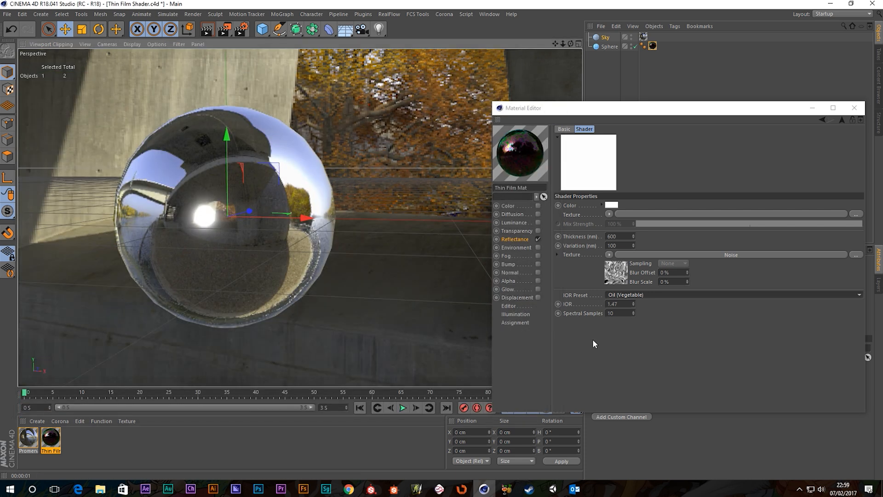
pyautogui.doubleClick(625, 313)
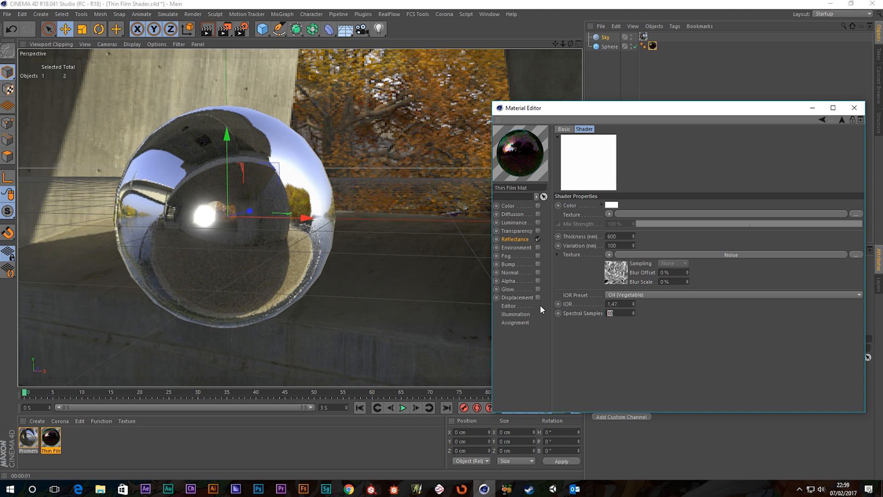
pyautogui.write('1')
pyautogui.press('Return')
pyautogui.click(229, 29)
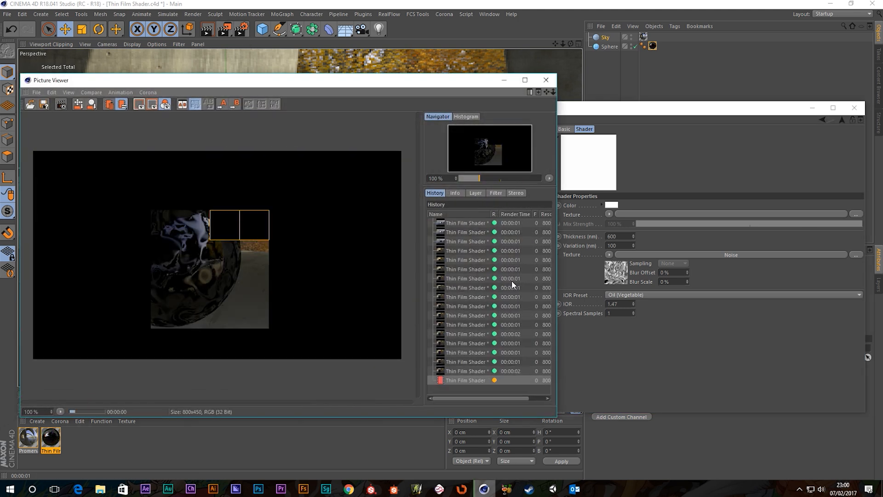
pyautogui.click(545, 82)
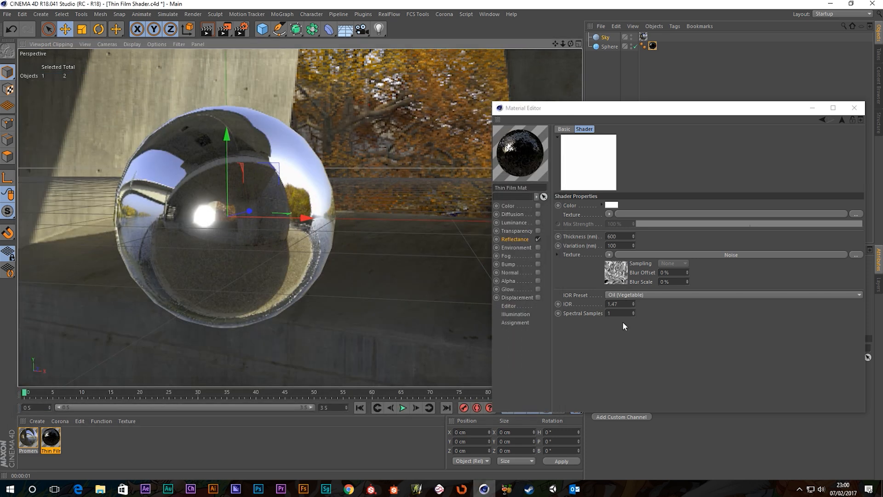
pyautogui.click(615, 313)
pyautogui.write('3')
pyautogui.press('Return')
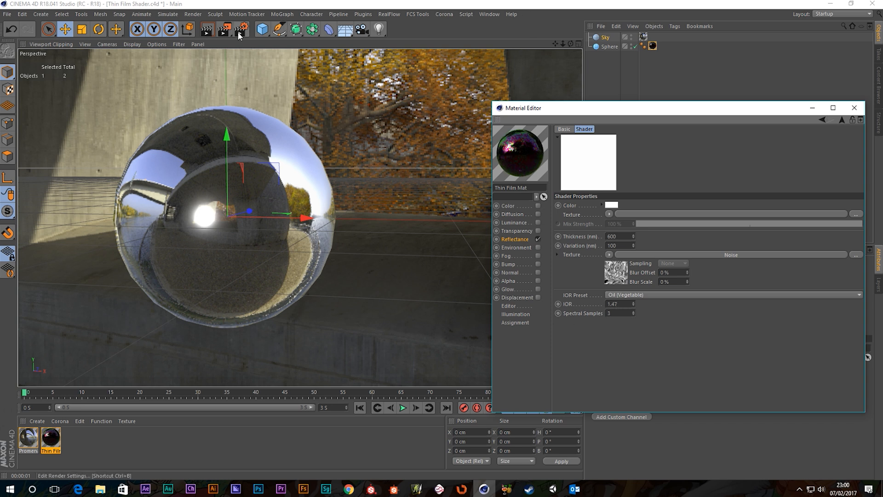
pyautogui.click(224, 29)
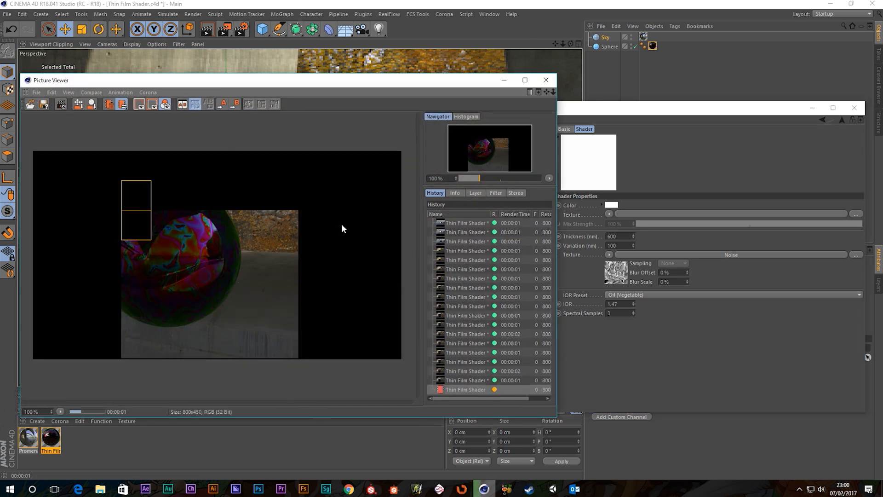
# Step: Render with Spectral Samples at 10, then re-render at 20
pyautogui.doubleClick(620, 313)
pyautogui.write('10')
pyautogui.press('Return')
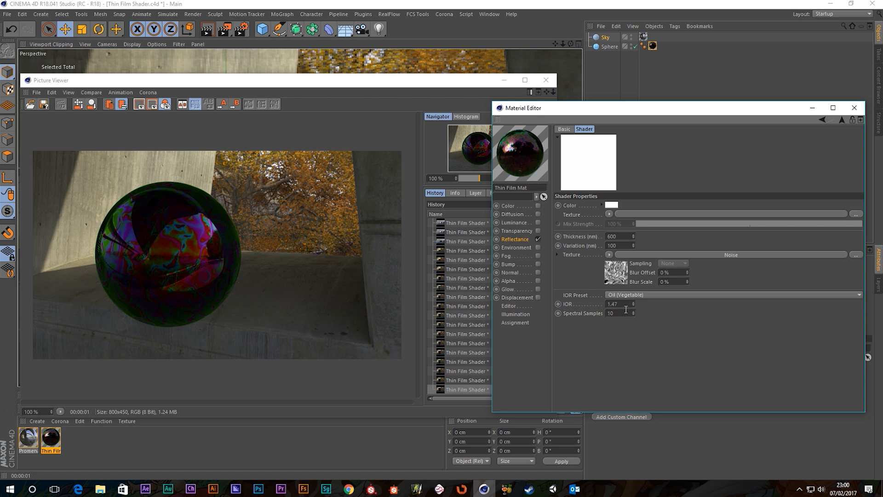
pyautogui.click(223, 29)
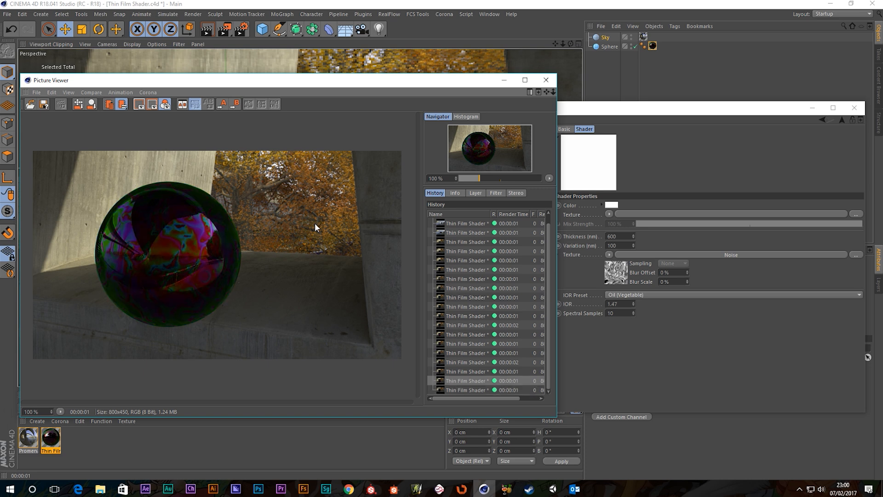
pyautogui.click(546, 81)
pyautogui.doubleClick(624, 313)
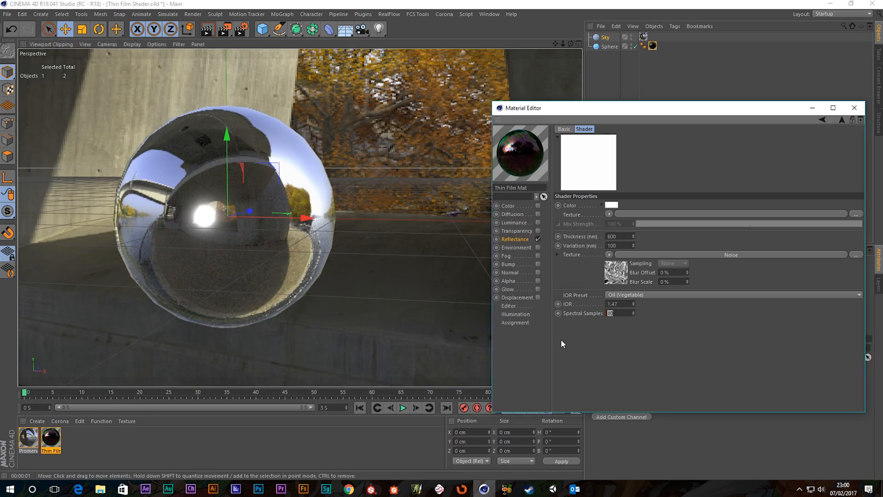
pyautogui.click(223, 34)
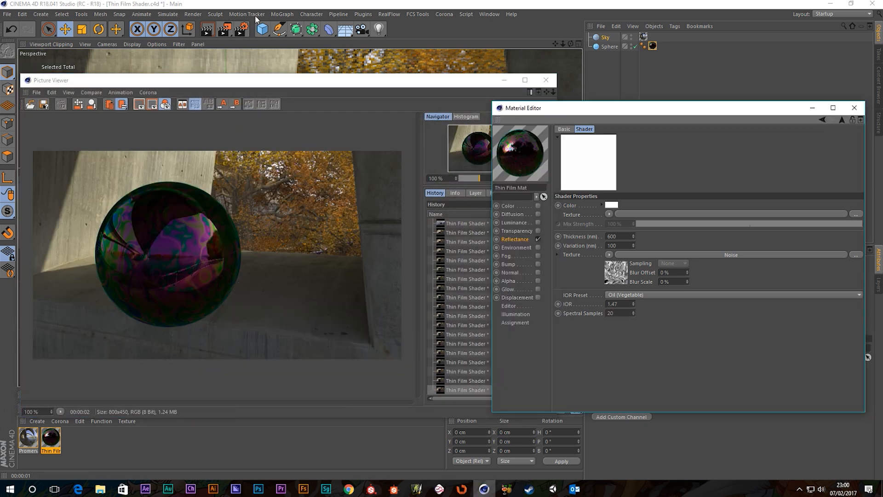
pyautogui.hotkey('shift', 'r')
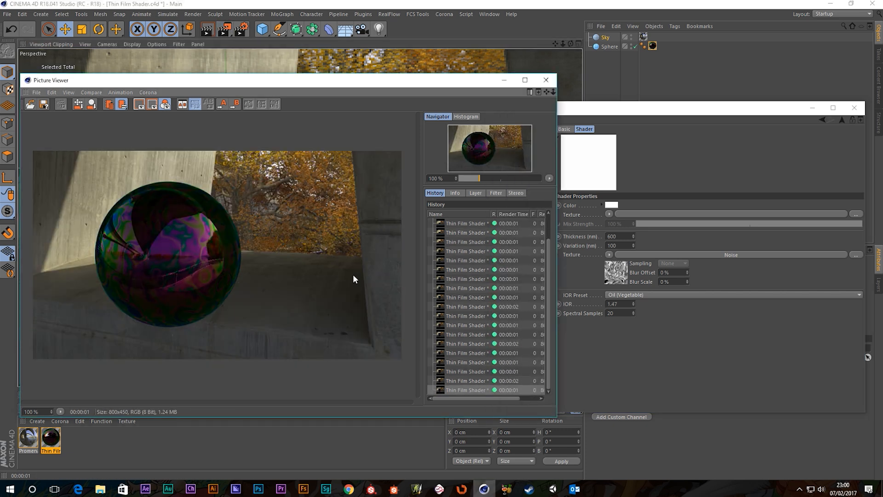
# Step: Render at 50 spectral samples and flip between the last two renders to compare
pyautogui.click(610, 312)
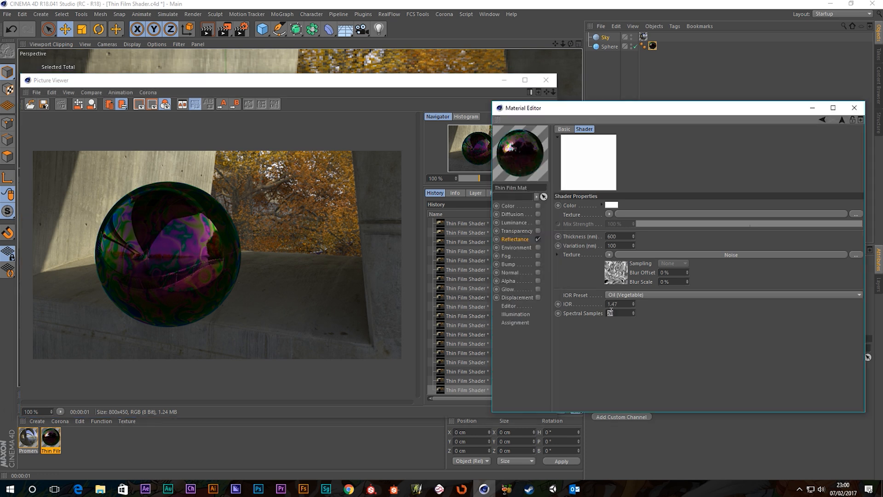
pyautogui.write('50')
pyautogui.click(224, 29)
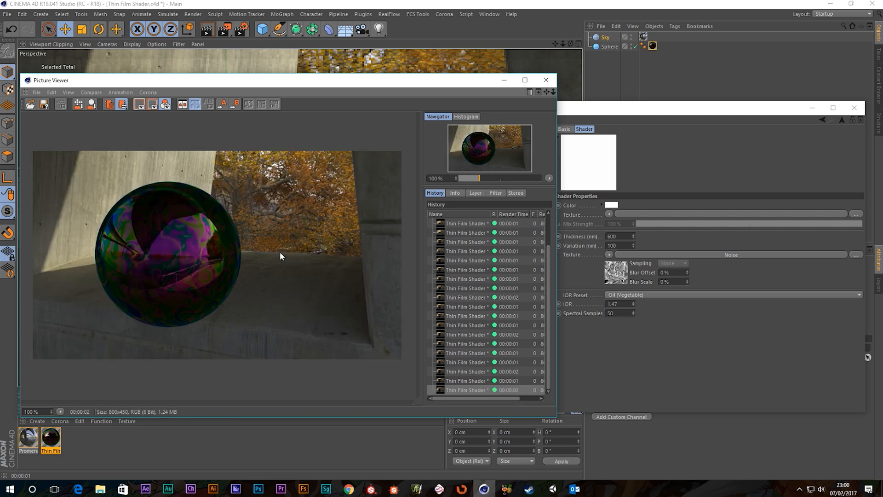
pyautogui.press('Up')
pyautogui.press('Down')
pyautogui.press('Up')
pyautogui.press('Down')
pyautogui.press('Up')
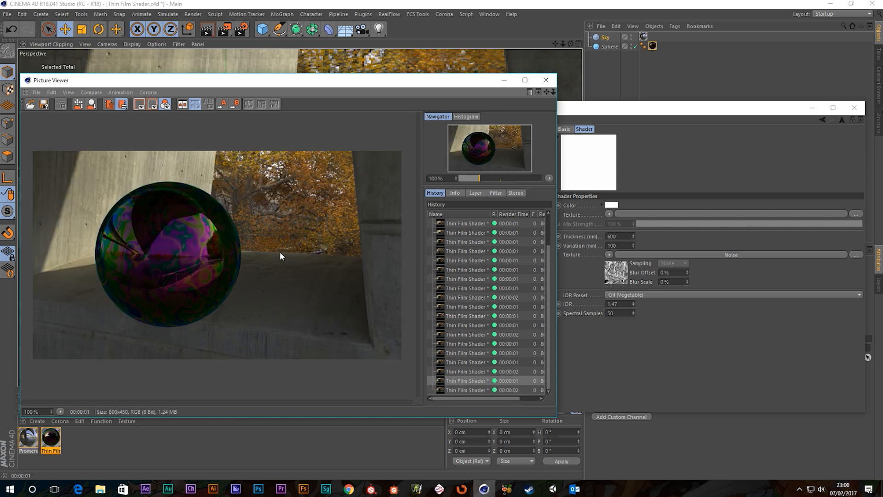
pyautogui.press('Down')
pyautogui.press('Up')
pyautogui.press('Down')
pyautogui.press('Up')
pyautogui.press('Down')
pyautogui.press('Up')
pyautogui.press('Down')
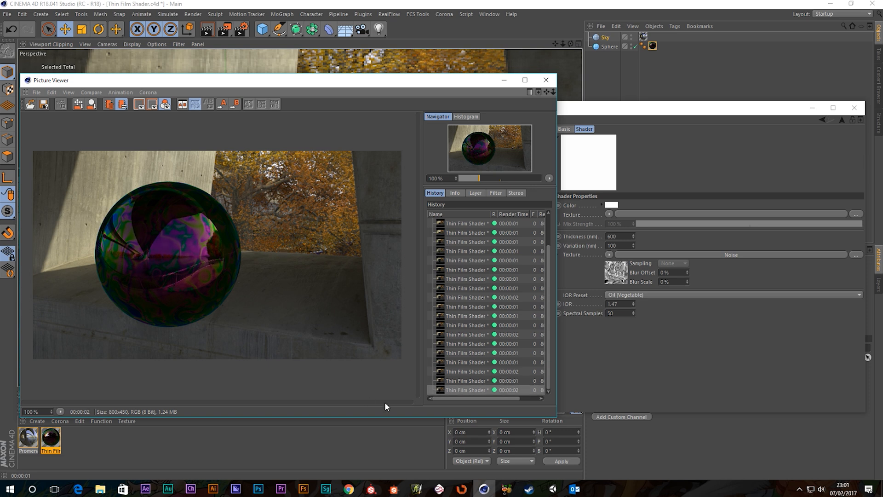
# Step: Settle Spectral Samples at 15 and render the scene again
pyautogui.click(628, 305)
pyautogui.doubleClick(611, 312)
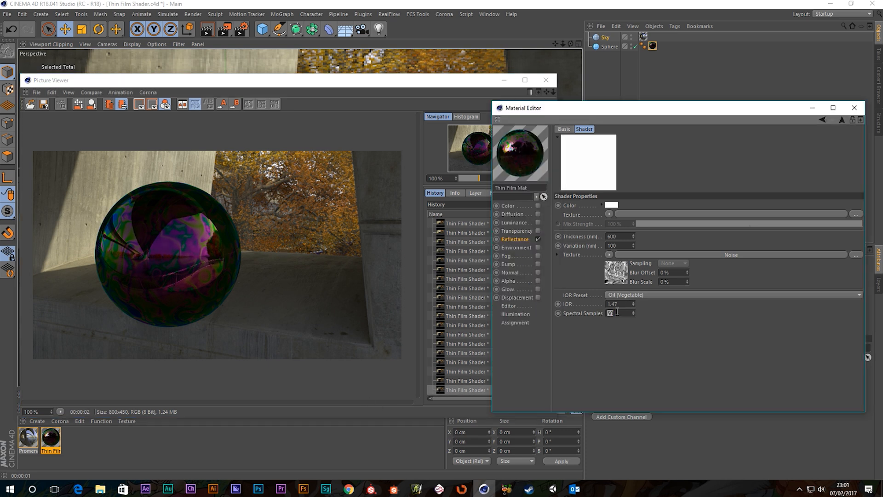
pyautogui.write('15')
pyautogui.press('Return')
pyautogui.click(546, 80)
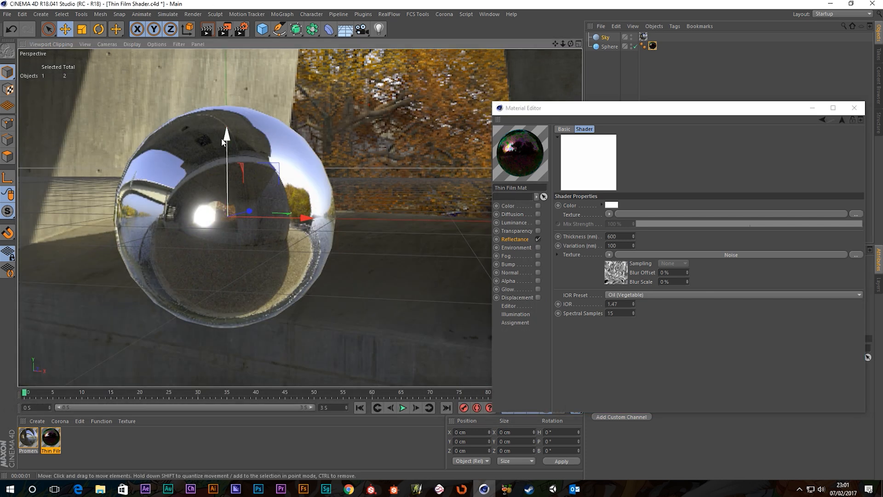
pyautogui.click(224, 29)
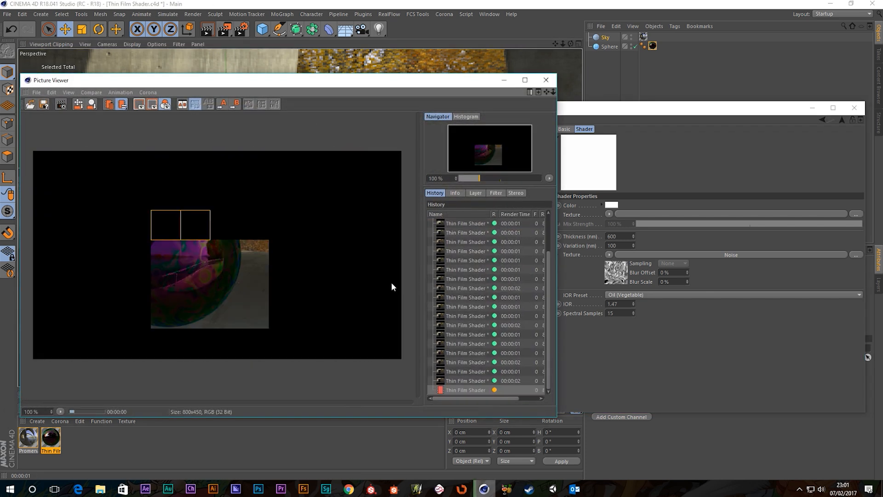
# Step: Bring up the material's Reflectance channel and then its Transparency settings
pyautogui.click(683, 109)
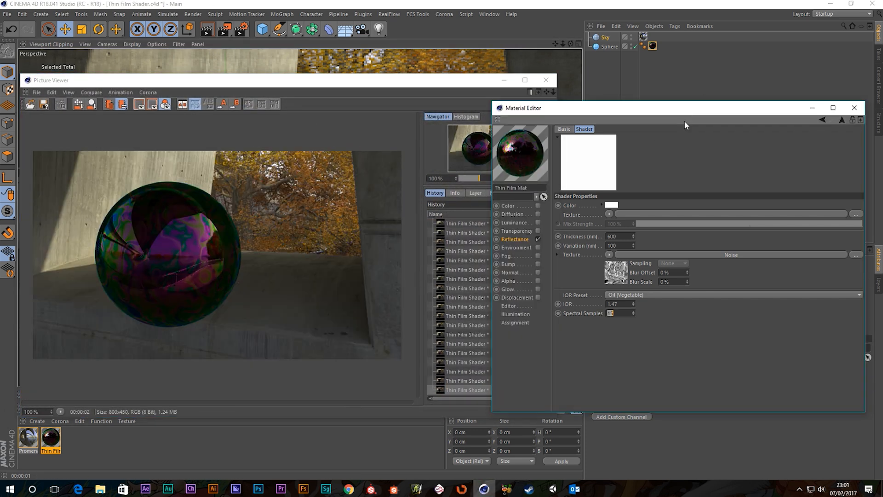
pyautogui.click(650, 323)
pyautogui.click(507, 239)
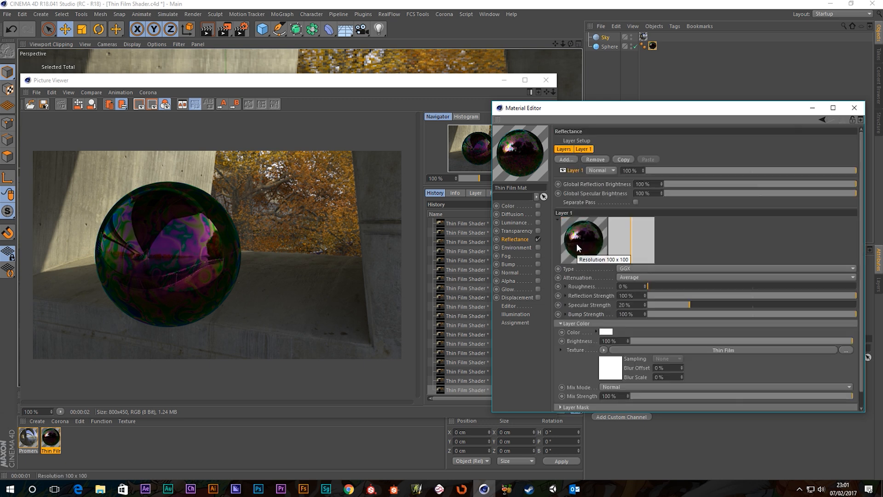
pyautogui.click(511, 230)
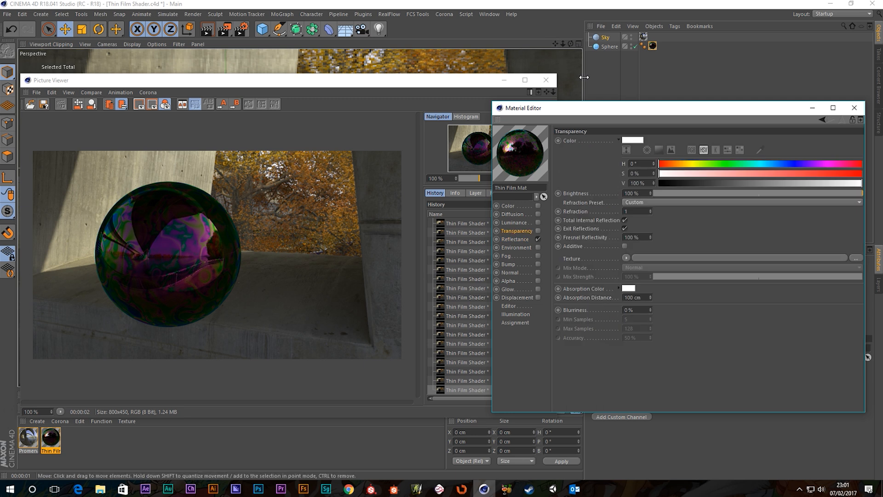
# Step: Enable Transparency on Thin Film Mat, set Refraction to 1.2, and render
pyautogui.click(537, 231)
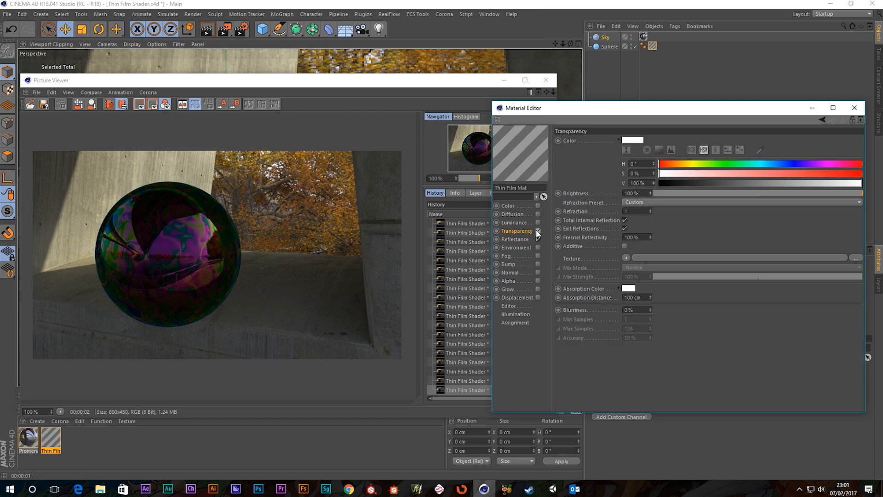
pyautogui.hotkey('shift', 'r')
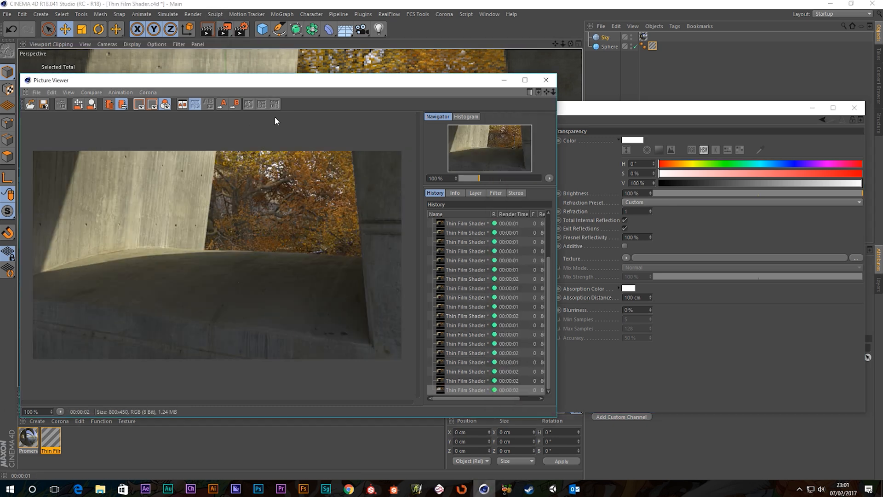
pyautogui.click(612, 113)
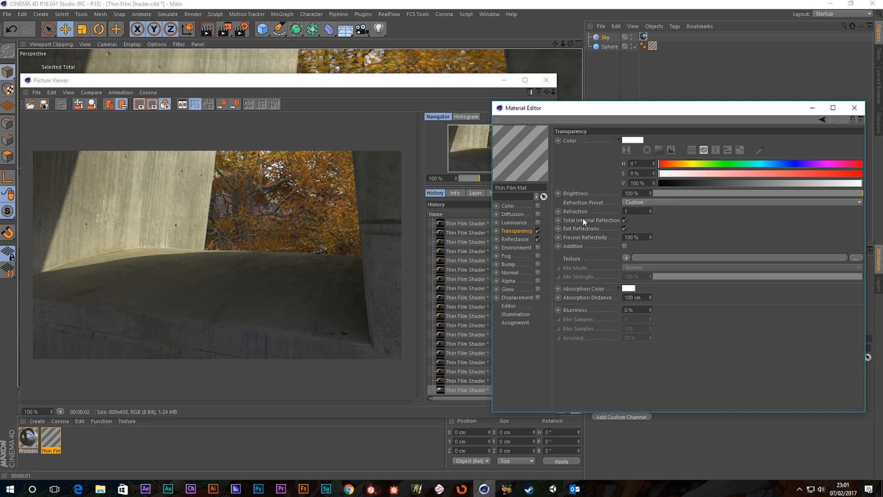
pyautogui.click(635, 213)
pyautogui.write('1.2')
pyautogui.press('Return')
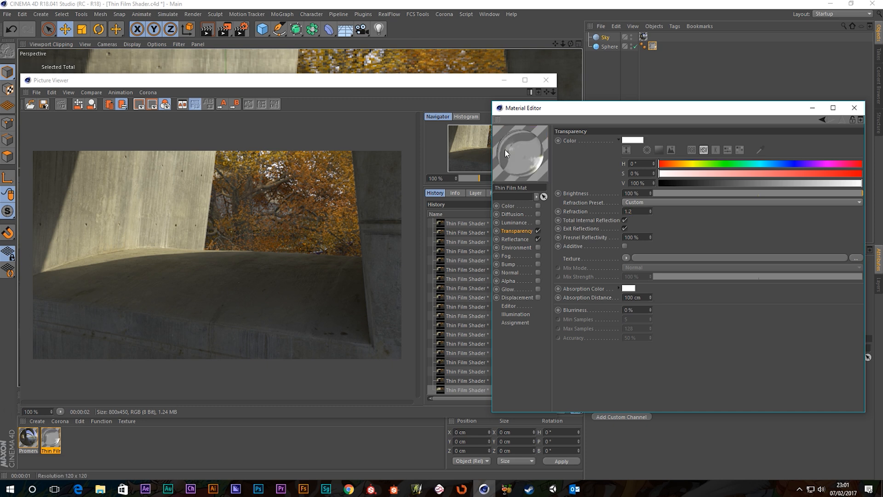
pyautogui.click(224, 29)
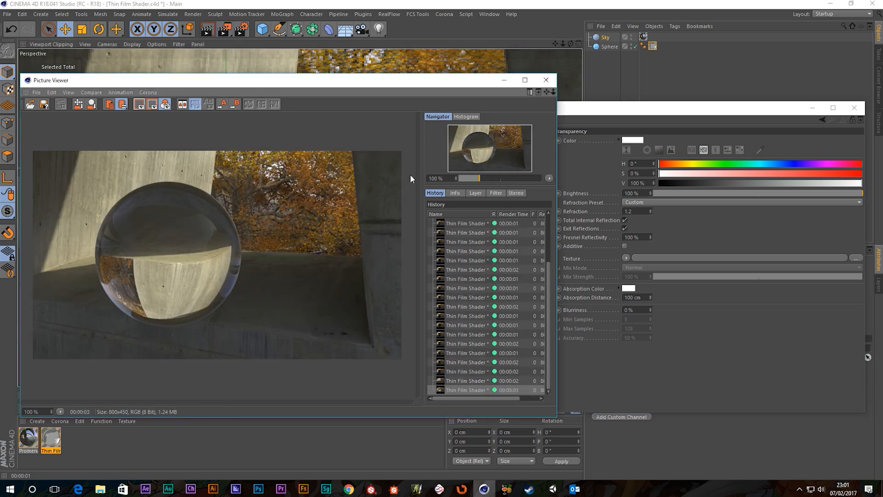
pyautogui.click(544, 86)
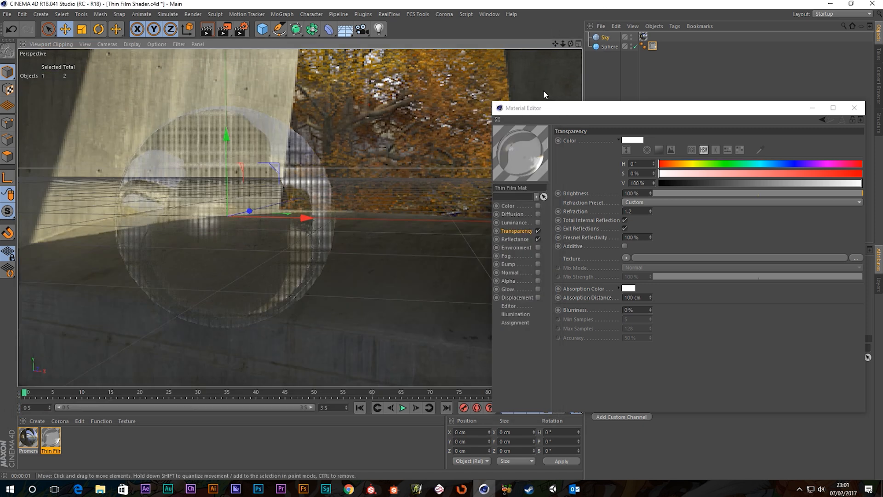
# Step: Turn on Additive transparency and render the iridescent sphere again
pyautogui.click(515, 233)
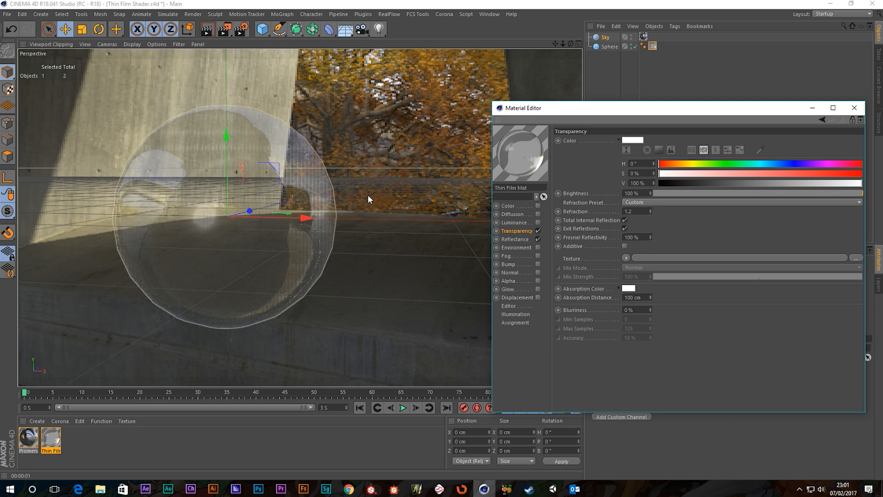
pyautogui.click(625, 246)
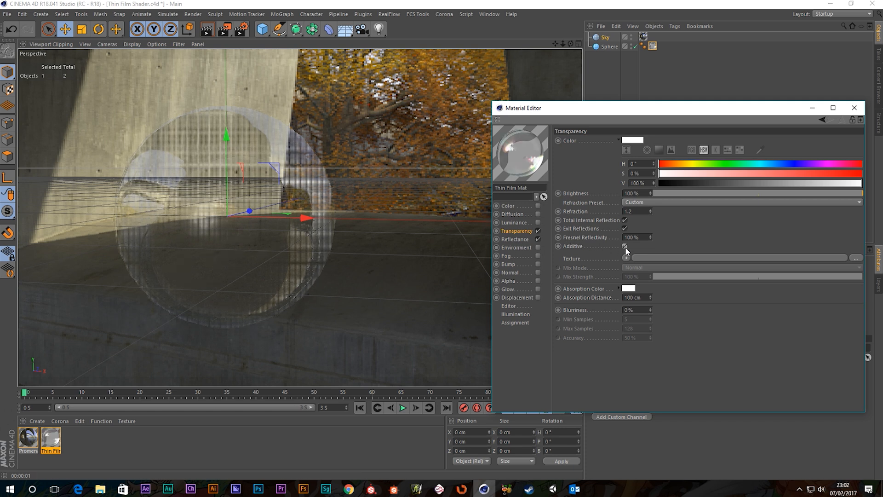
pyautogui.click(227, 28)
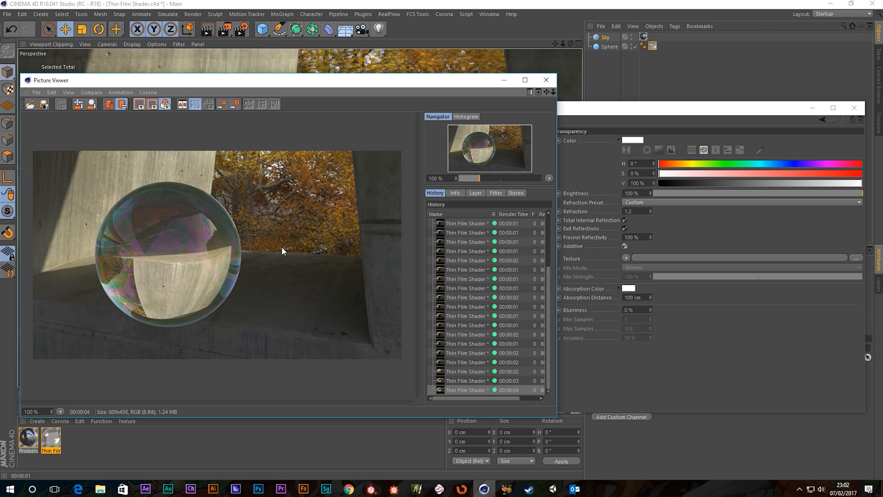
pyautogui.click(644, 211)
pyautogui.click(639, 211)
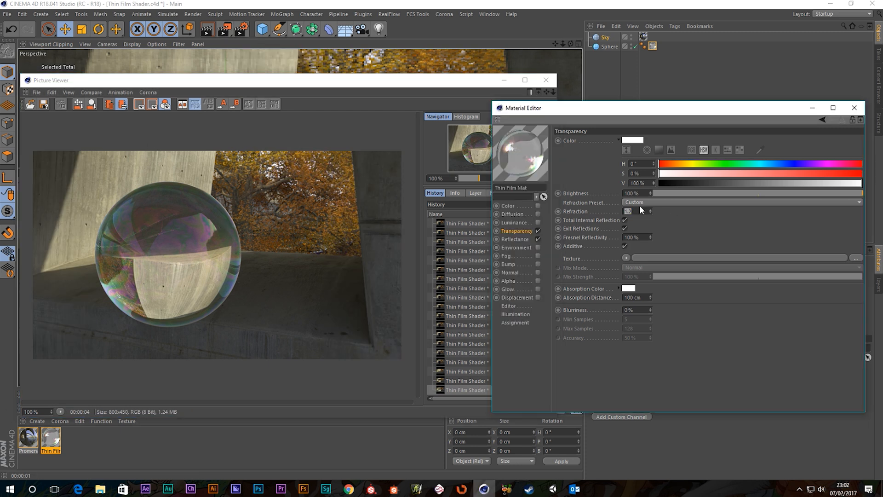
# Step: Set Refraction to 1, review the Thin Film shader under Reflectance, and render
pyautogui.write('1')
pyautogui.press('Return')
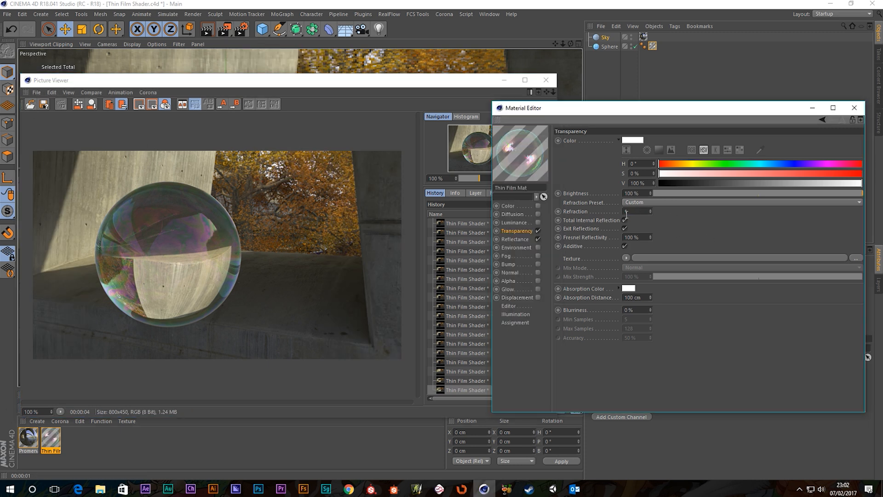
pyautogui.click(633, 211)
pyautogui.click(515, 239)
pyautogui.click(675, 360)
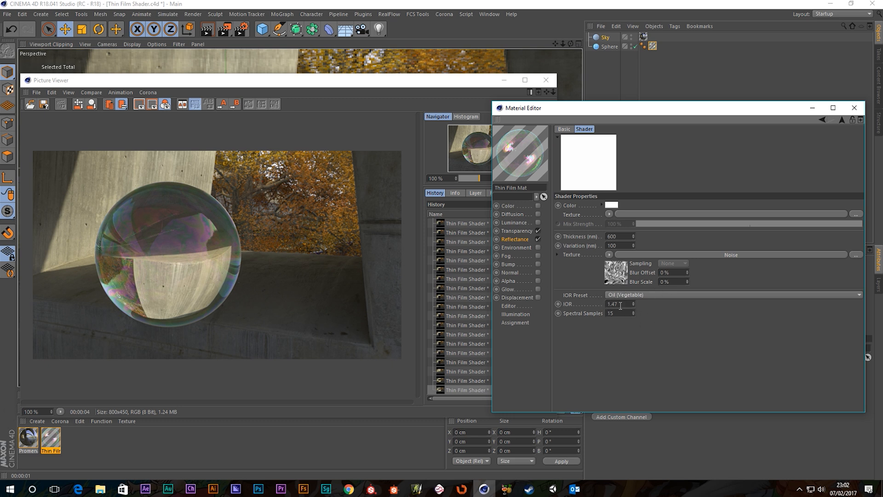
pyautogui.click(517, 230)
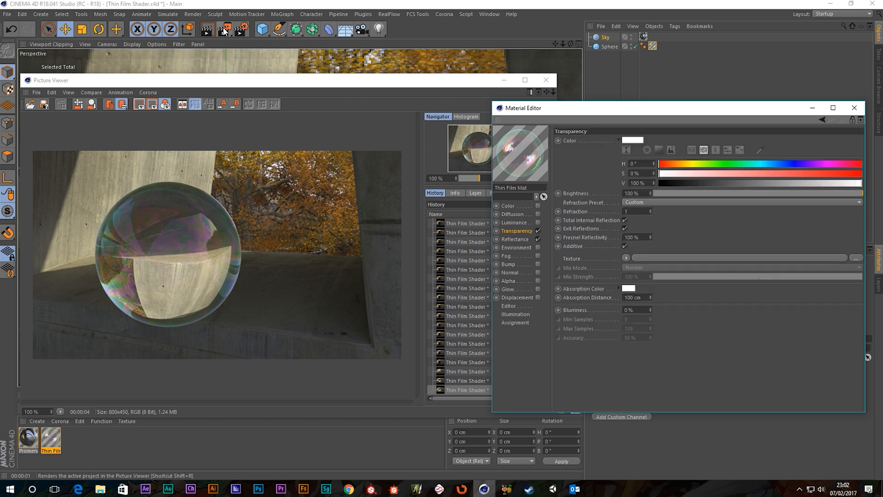
pyautogui.hotkey('shift', 'r')
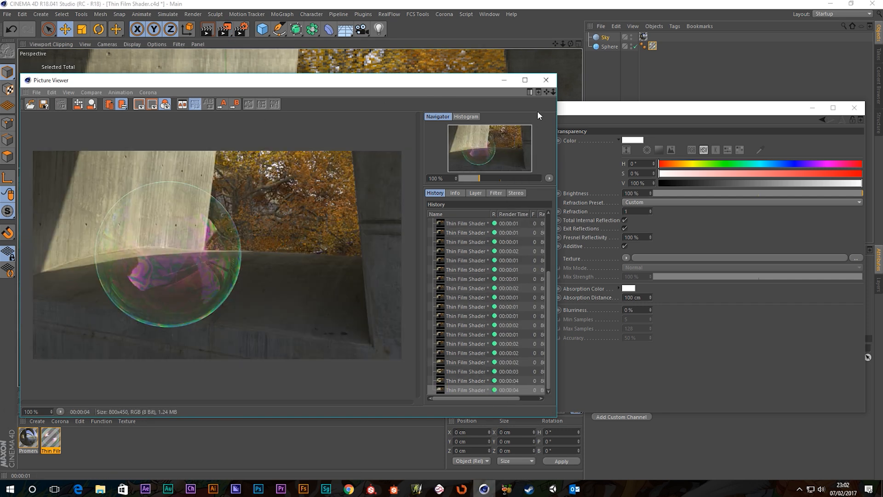
pyautogui.click(546, 80)
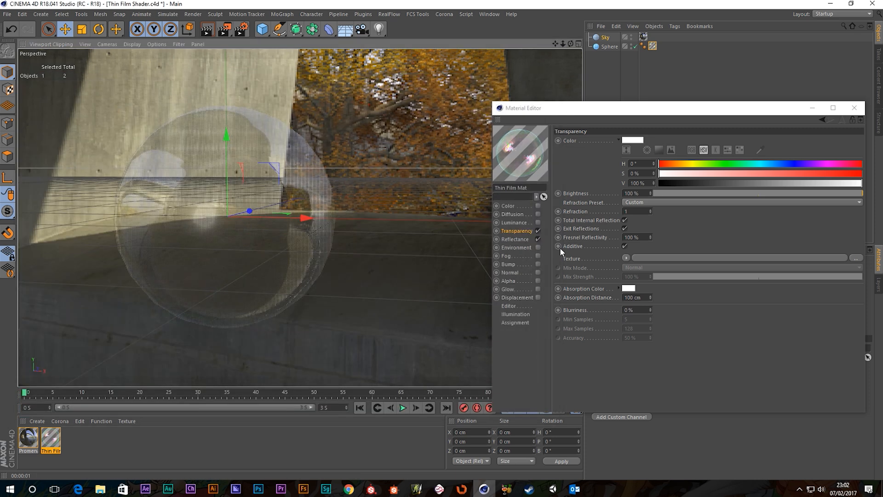
# Step: Switch off Transparency and set the Color channel to H 235°, S 21%, V 6%
pyautogui.click(538, 231)
pyautogui.click(538, 206)
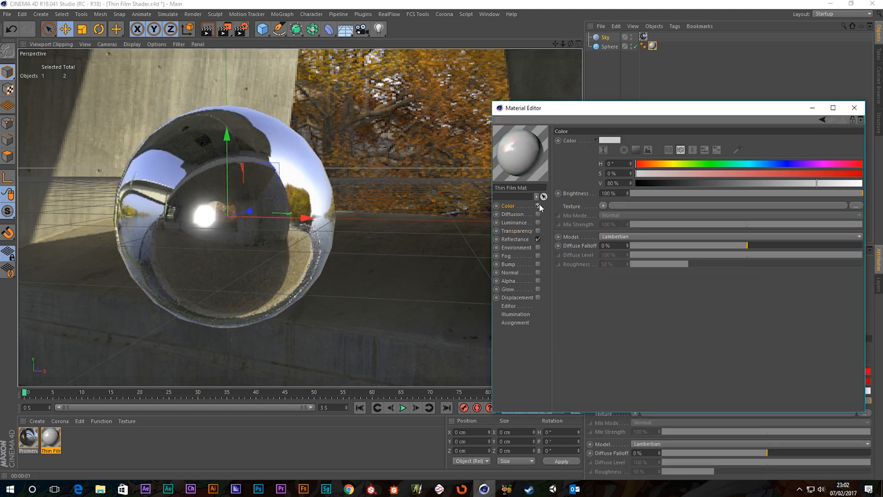
pyautogui.moveTo(708, 183); pyautogui.dragTo(658, 190)
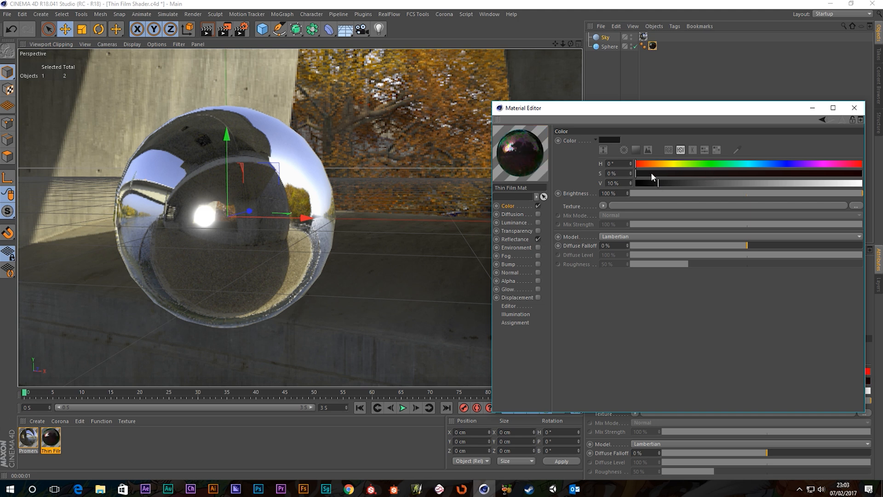
pyautogui.moveTo(788, 168); pyautogui.dragTo(785, 168)
pyautogui.moveTo(649, 173)
pyautogui.mouseDown()
pyautogui.moveTo(718, 178)
pyautogui.moveTo(684, 180)
pyautogui.mouseUp()
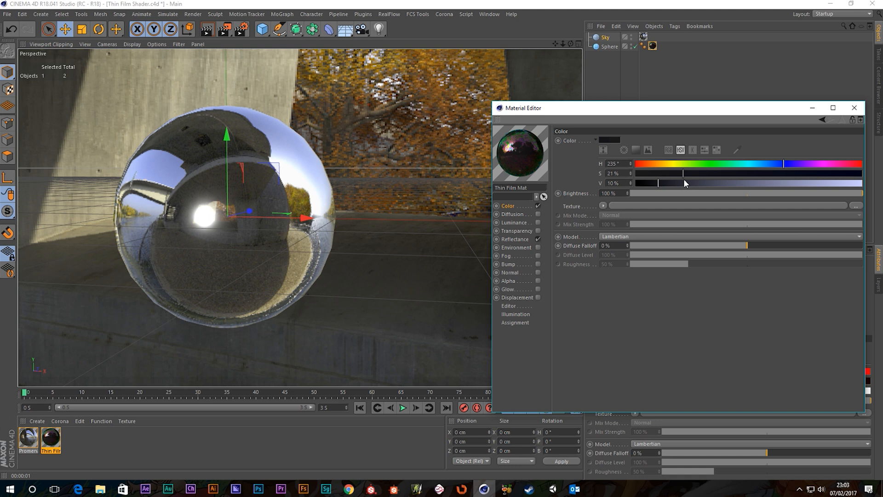
pyautogui.click(655, 183)
pyautogui.moveTo(651, 187); pyautogui.dragTo(648, 186)
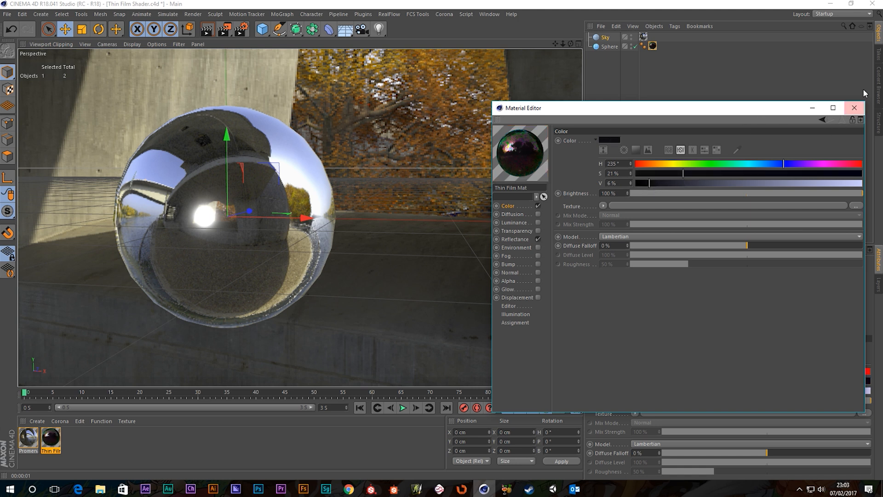
pyautogui.click(853, 110)
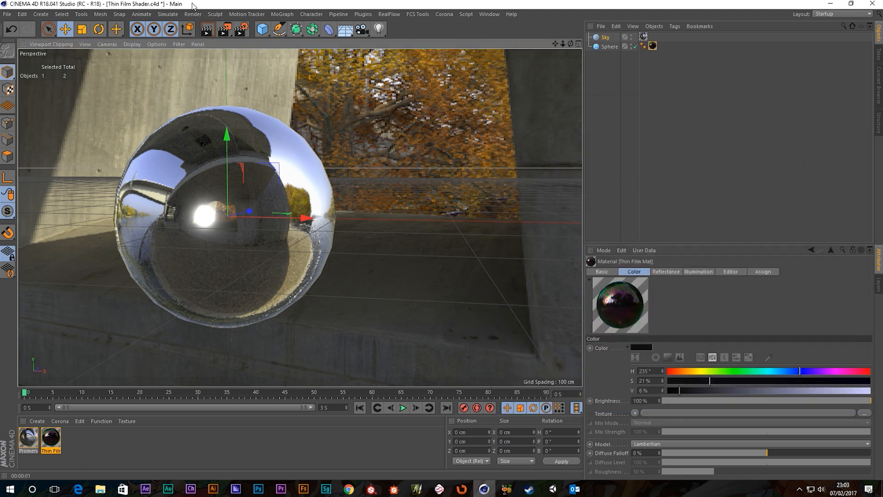
# Step: Add a Metaball, nest Sphere inside it, and set Editor Subdivision to 10 cm
pyautogui.moveTo(317, 32); pyautogui.dragTo(382, 75)
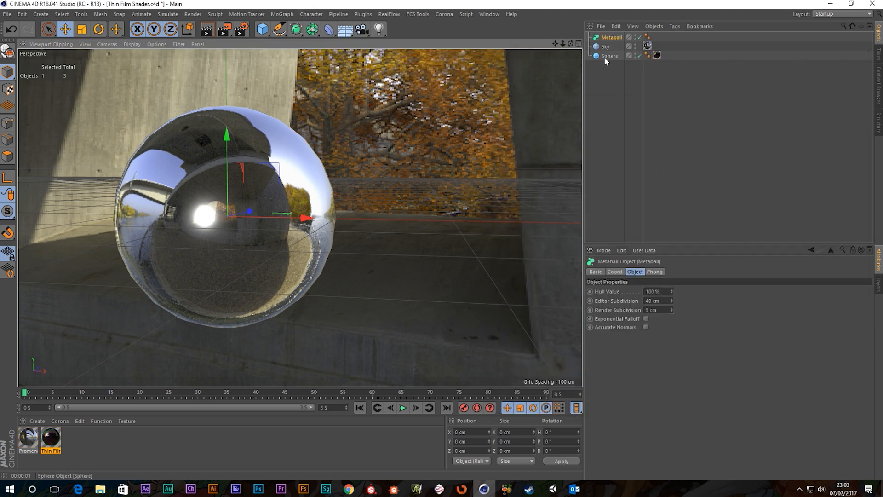
pyautogui.moveTo(603, 57); pyautogui.dragTo(658, 37)
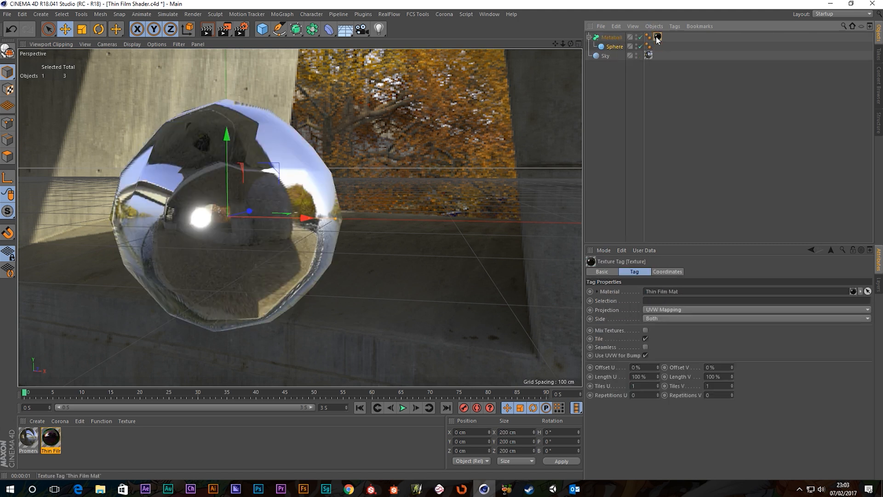
pyautogui.click(614, 48)
pyautogui.click(611, 38)
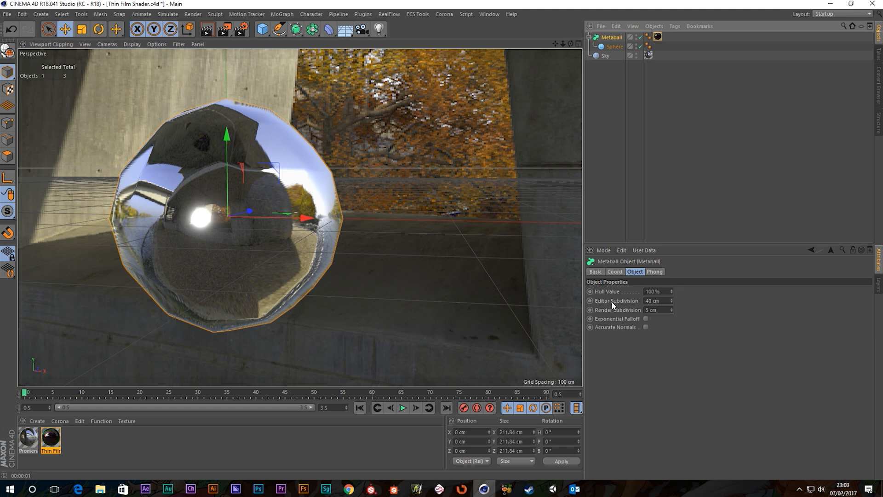
pyautogui.click(660, 300)
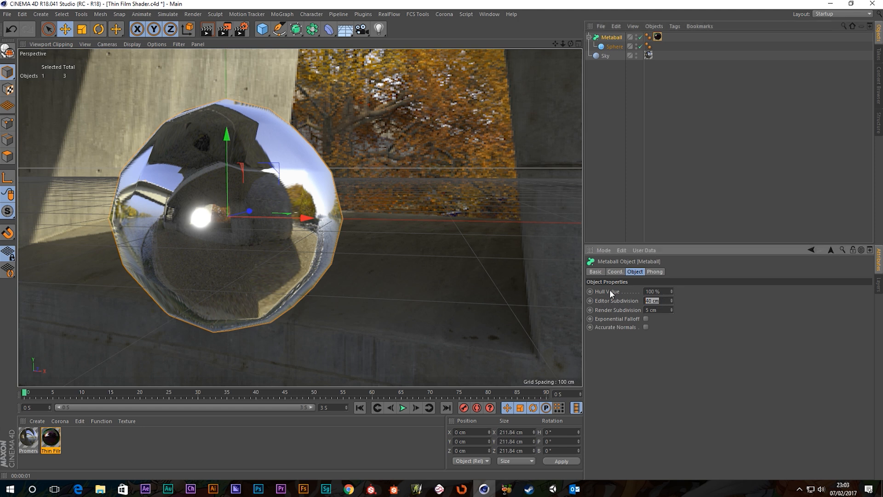
pyautogui.write('10')
pyautogui.press('Return')
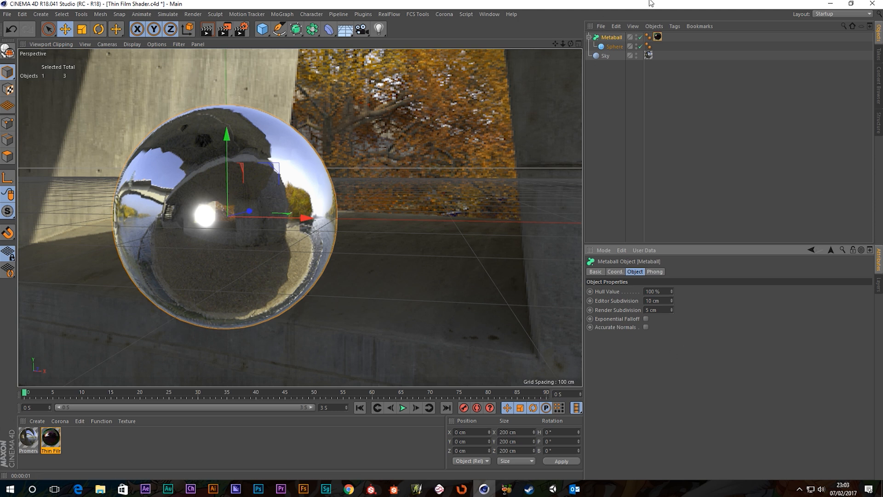
pyautogui.click(615, 47)
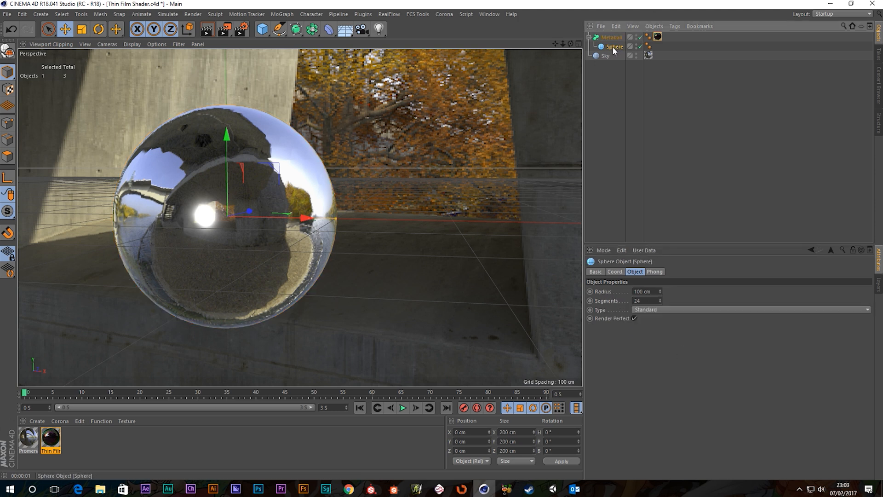
# Step: Duplicate the sphere as Sphere.1, move it up beside the first, and shrink it to 173 cm
pyautogui.keyDown('ctrl'); pyautogui.moveTo(614, 48); pyautogui.dragTo(614, 52); pyautogui.keyUp('ctrl')
pyautogui.scroll(-7, 168, 214)
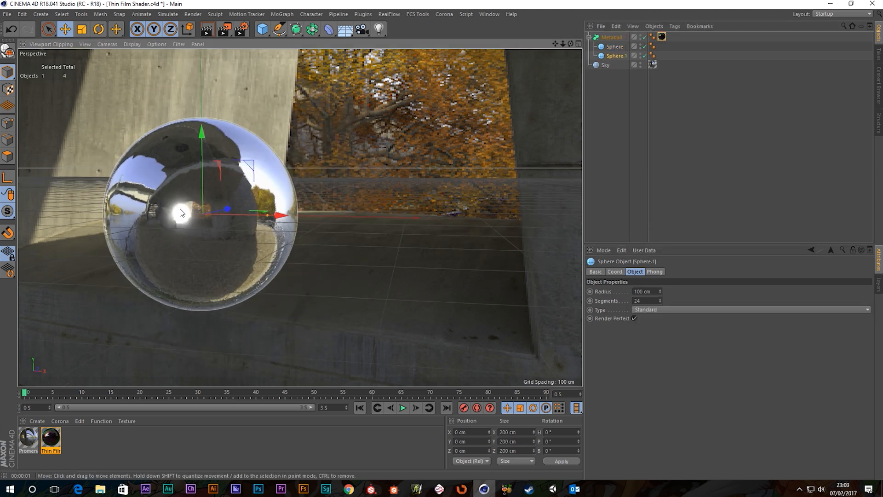
pyautogui.keyDown('alt'); pyautogui.moveTo(169, 214); pyautogui.dragTo(218, 216, button='middle'); pyautogui.keyUp('alt')
pyautogui.moveTo(326, 219); pyautogui.dragTo(473, 224)
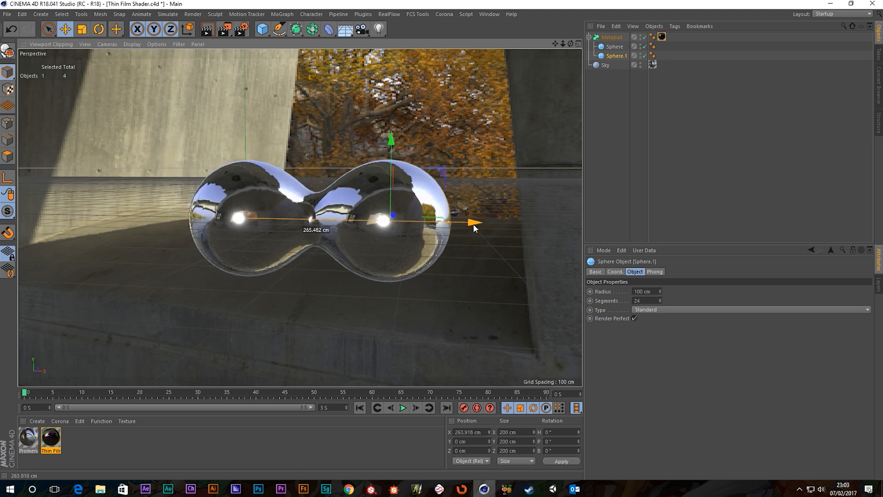
pyautogui.moveTo(391, 135); pyautogui.dragTo(380, 68)
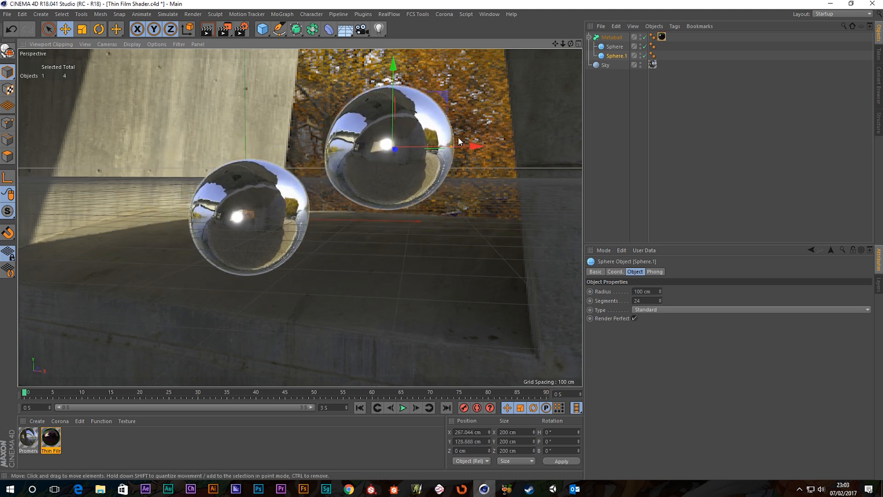
pyautogui.moveTo(469, 152); pyautogui.dragTo(436, 153)
pyautogui.keyDown('alt'); pyautogui.moveTo(298, 183); pyautogui.dragTo(396, 177); pyautogui.keyUp('alt')
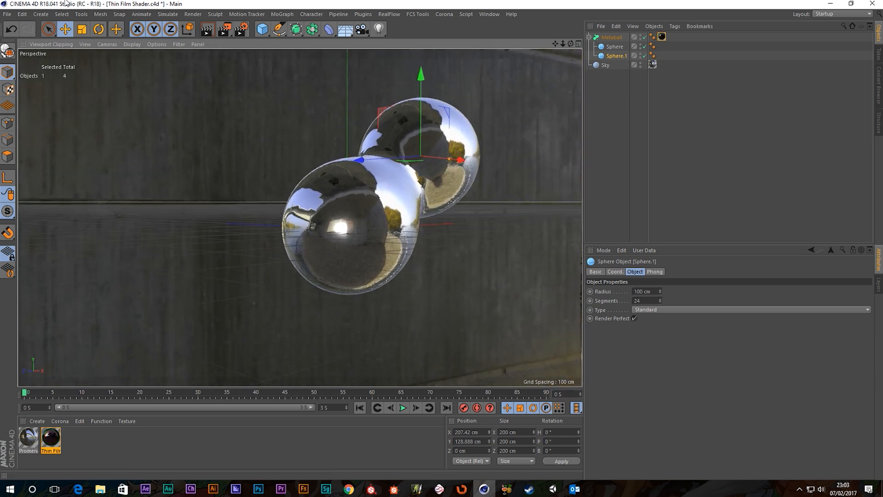
pyautogui.click(82, 29)
pyautogui.moveTo(534, 109); pyautogui.dragTo(511, 145)
pyautogui.keyDown('alt'); pyautogui.moveTo(304, 253); pyautogui.dragTo(303, 239, button='middle'); pyautogui.keyUp('alt')
pyautogui.keyDown('alt'); pyautogui.moveTo(372, 239); pyautogui.dragTo(362, 238); pyautogui.keyUp('alt')
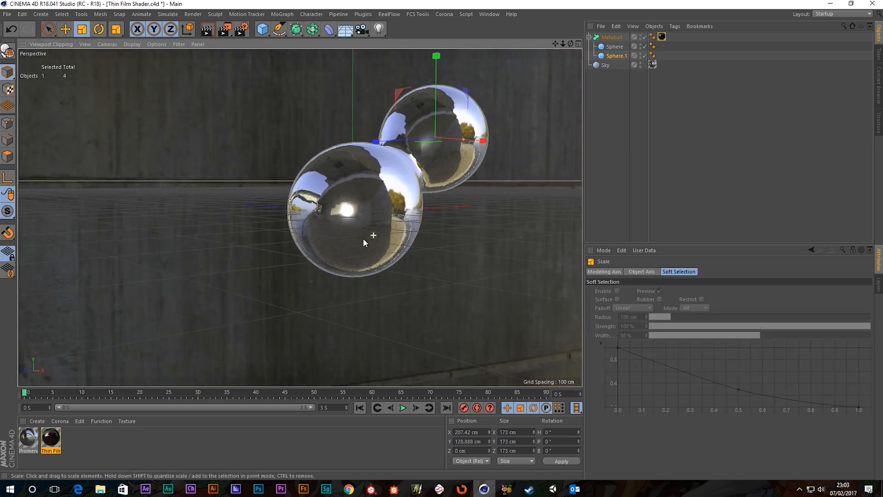
# Step: Duplicate Sphere.1 as Sphere.2, place it lower left in the blob, and render
pyautogui.keyDown('ctrl'); pyautogui.moveTo(614, 57); pyautogui.dragTo(611, 61); pyautogui.keyUp('ctrl')
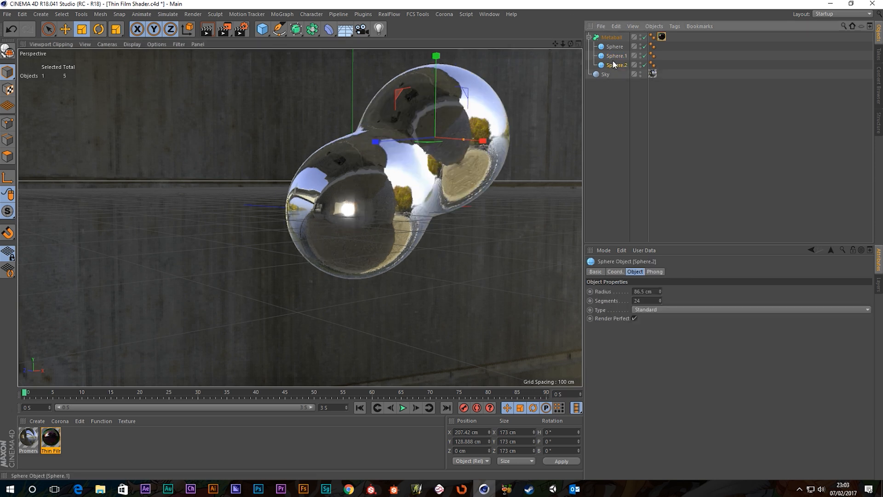
pyautogui.click(67, 29)
pyautogui.moveTo(424, 117); pyautogui.dragTo(131, 263)
pyautogui.keyDown('alt'); pyautogui.moveTo(283, 263); pyautogui.dragTo(389, 227); pyautogui.keyUp('alt')
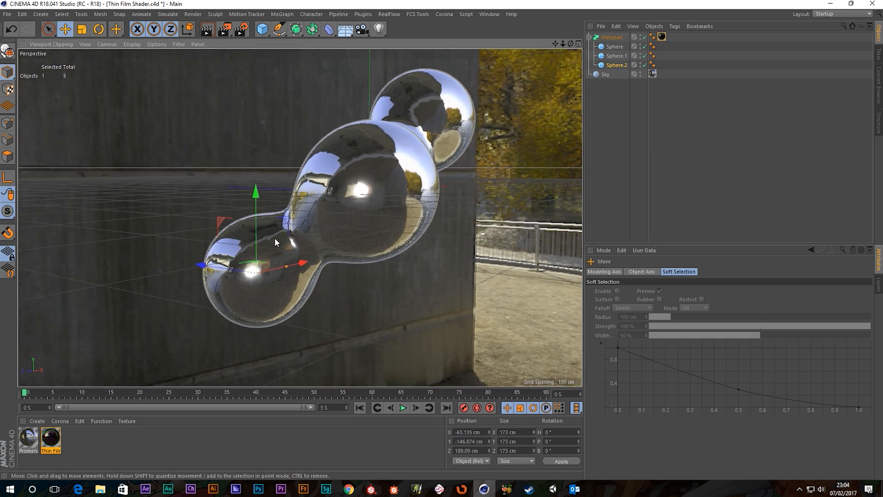
pyautogui.moveTo(256, 212); pyautogui.dragTo(255, 42)
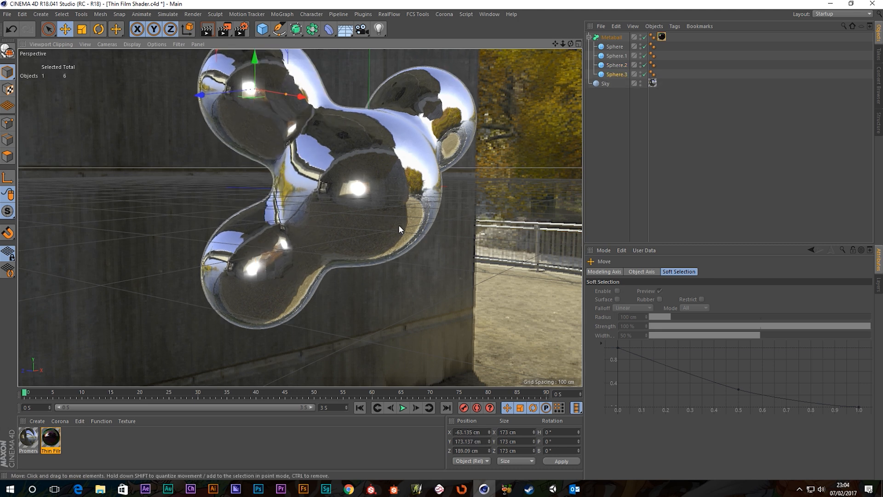
pyautogui.keyDown('alt'); pyautogui.moveTo(398, 224); pyautogui.dragTo(444, 256, button='middle'); pyautogui.keyUp('alt')
pyautogui.keyDown('alt'); pyautogui.moveTo(444, 255); pyautogui.dragTo(426, 250, button='right'); pyautogui.keyUp('alt')
pyautogui.keyDown('alt'); pyautogui.moveTo(425, 246); pyautogui.dragTo(433, 251, button='middle'); pyautogui.keyUp('alt')
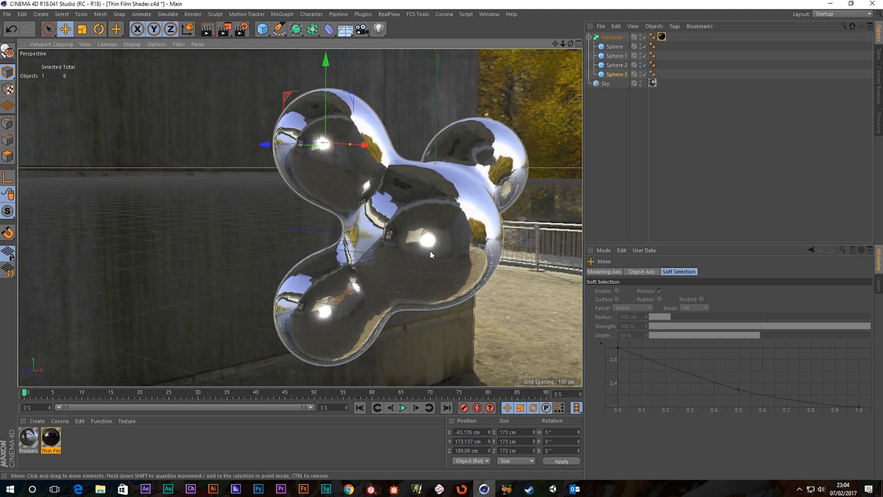
pyautogui.keyDown('alt'); pyautogui.moveTo(432, 252); pyautogui.dragTo(426, 253); pyautogui.keyUp('alt')
pyautogui.keyDown('alt'); pyautogui.moveTo(434, 251); pyautogui.dragTo(433, 239, button='middle'); pyautogui.keyUp('alt')
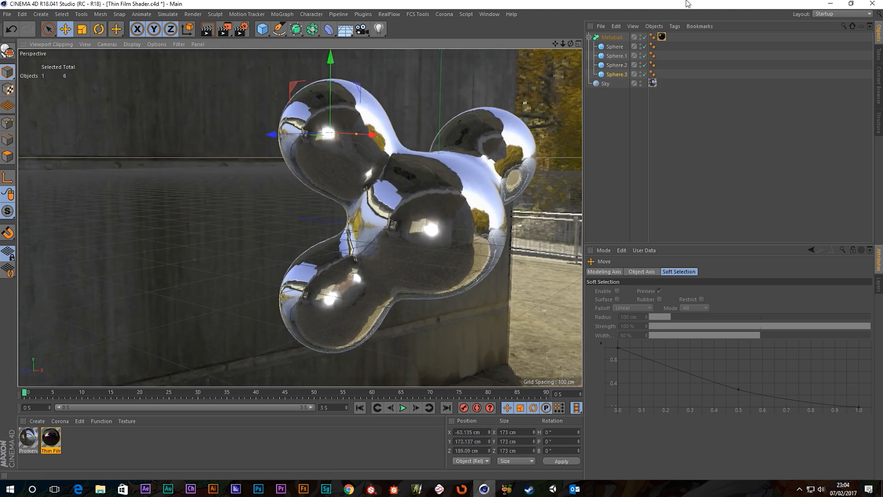
pyautogui.click(224, 29)
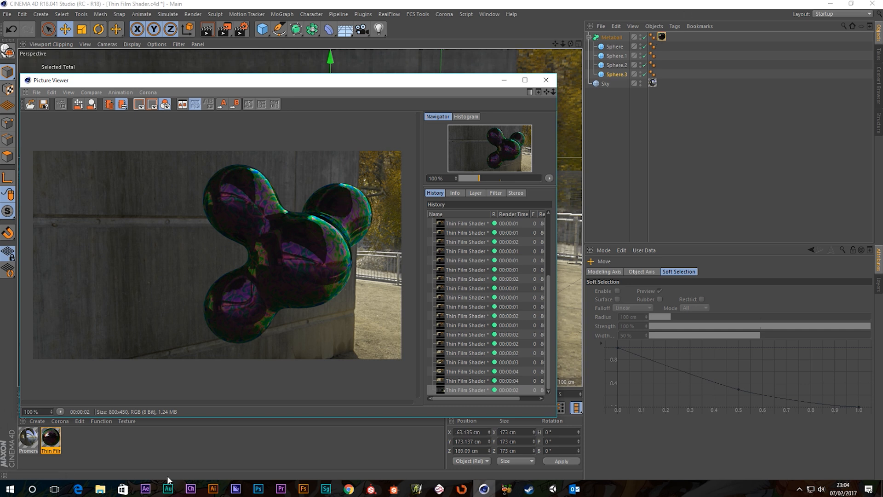
# Step: Open Thin Film Mat's Reflectance Thin Film shader and change Thickness from 600 to 400 nm
pyautogui.click(50, 442)
pyautogui.doubleClick(50, 442)
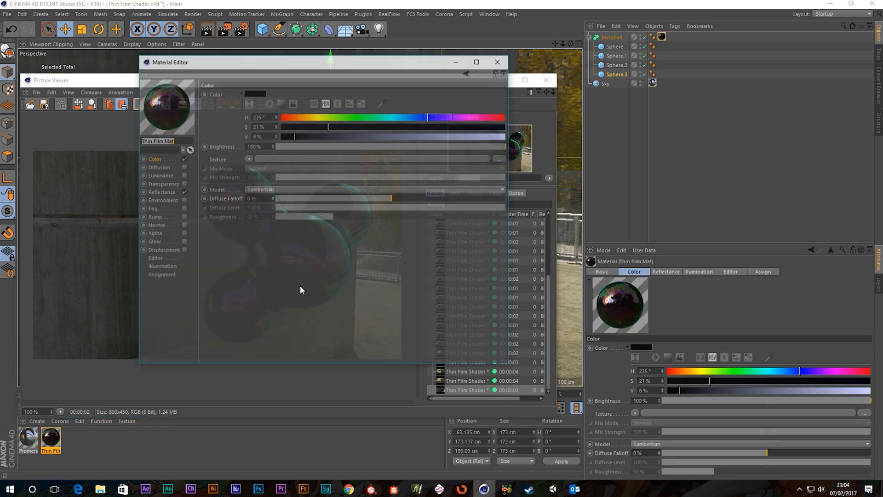
pyautogui.moveTo(311, 67); pyautogui.dragTo(634, 120)
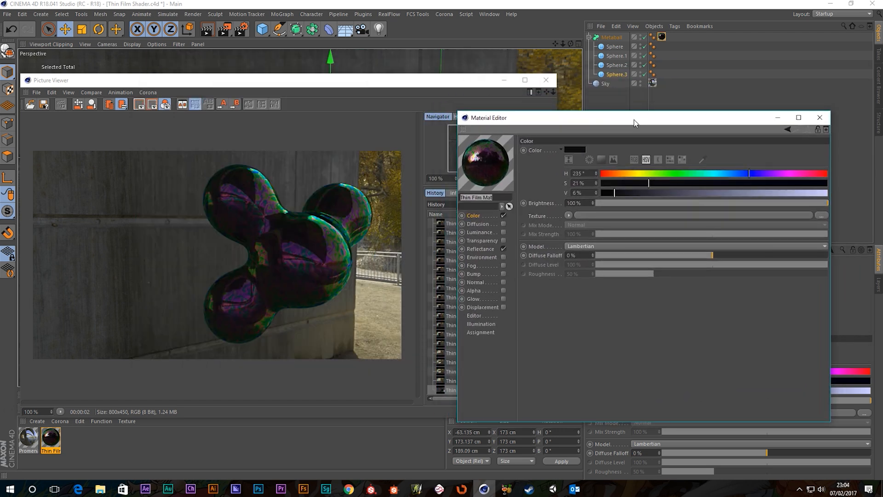
pyautogui.click(476, 249)
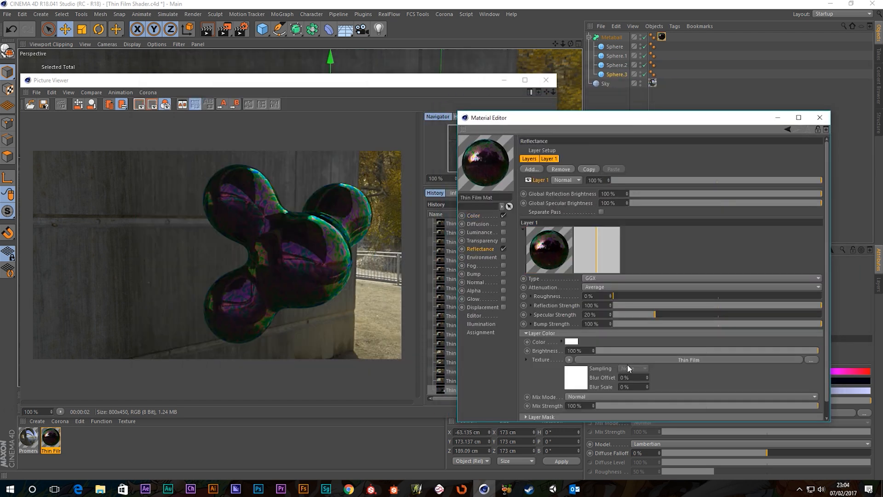
pyautogui.click(611, 359)
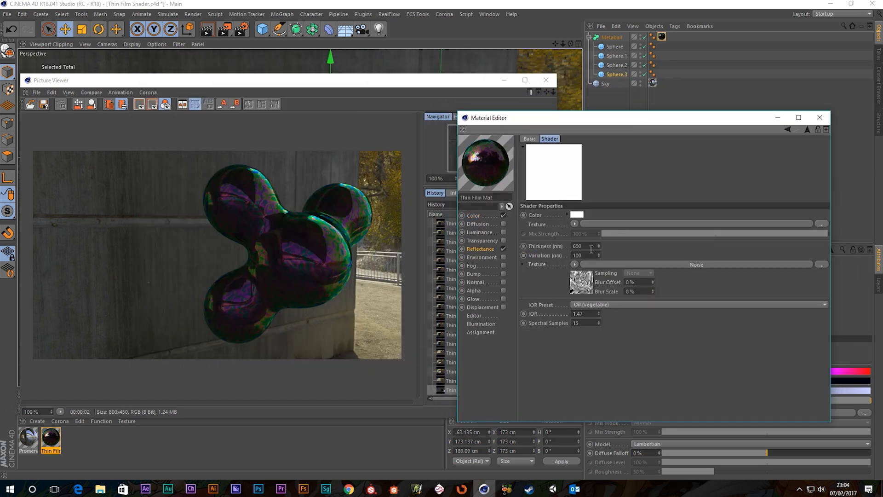
pyautogui.moveTo(585, 245); pyautogui.dragTo(527, 237)
pyautogui.write('400')
pyautogui.press('Return')
# Step: Re-render, try Thickness 200 and 600 nm, then settle on 700 nm and render again
pyautogui.click(225, 29)
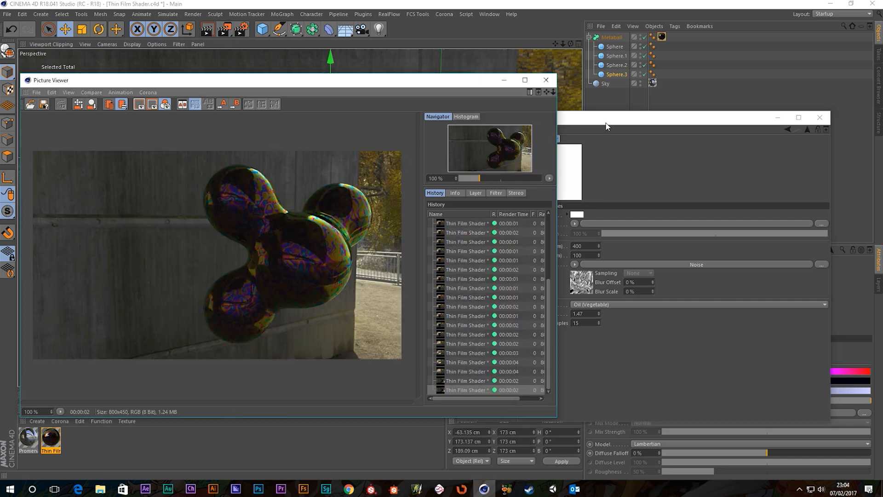
pyautogui.moveTo(606, 119); pyautogui.dragTo(644, 120)
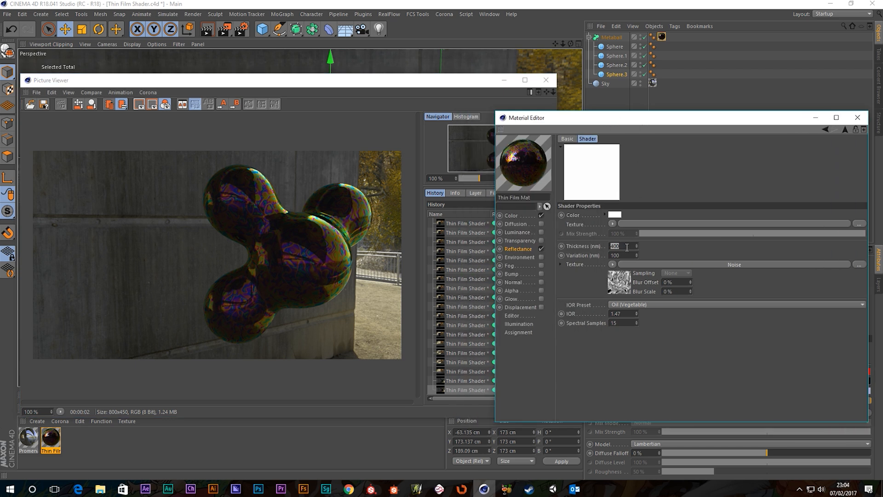
pyautogui.write('200')
pyautogui.press('Return')
pyautogui.doubleClick(628, 246)
pyautogui.write('600')
pyautogui.press('Return')
pyautogui.doubleClick(621, 245)
pyautogui.write('700')
pyautogui.press('Return')
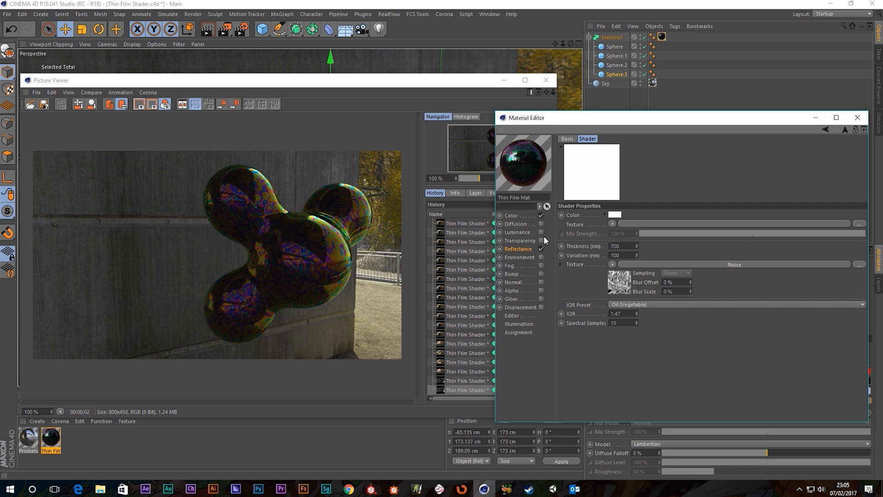
pyautogui.click(224, 29)
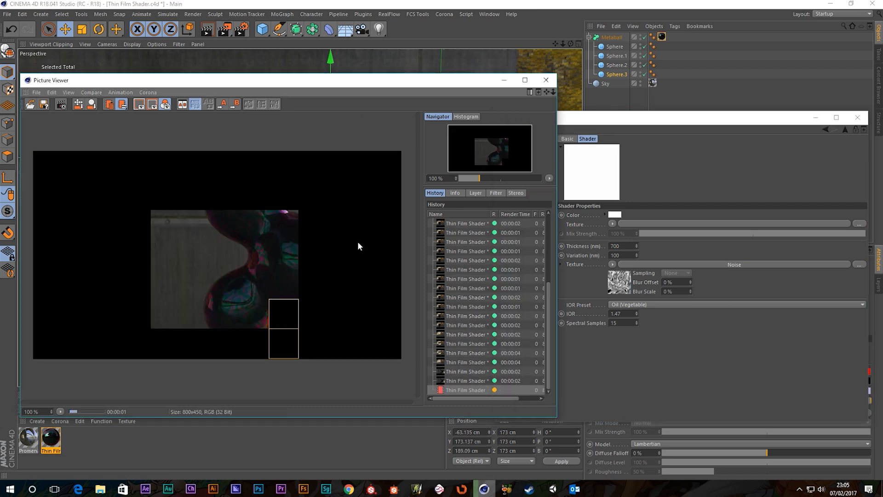